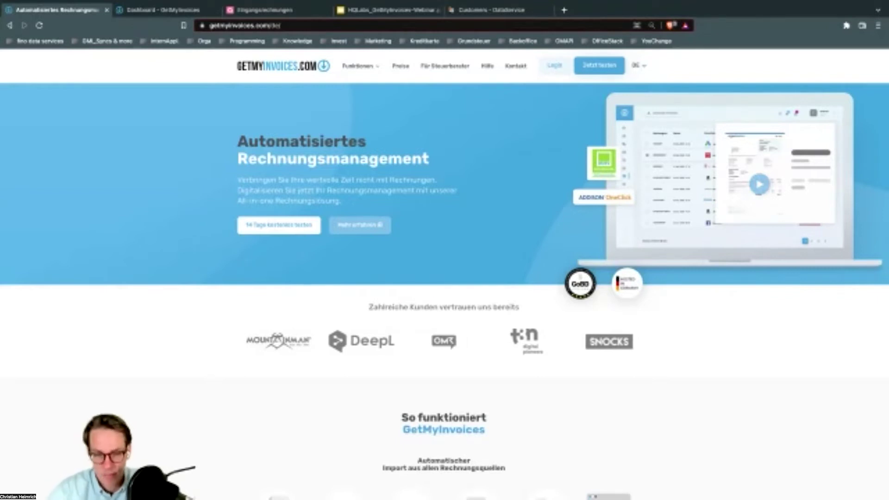
- Switch to the GetMyInvoices dashboard and look through the account menu's settings options
key(ctrl+Tab)
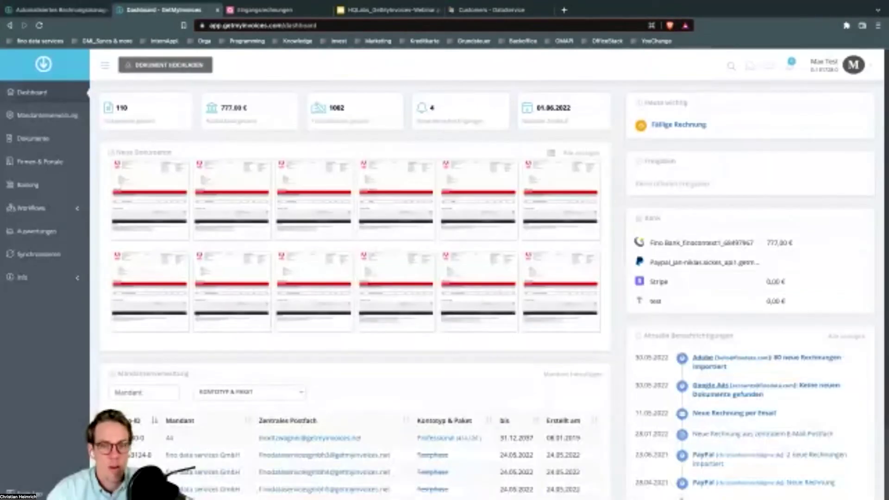
mouse_move(232, 206)
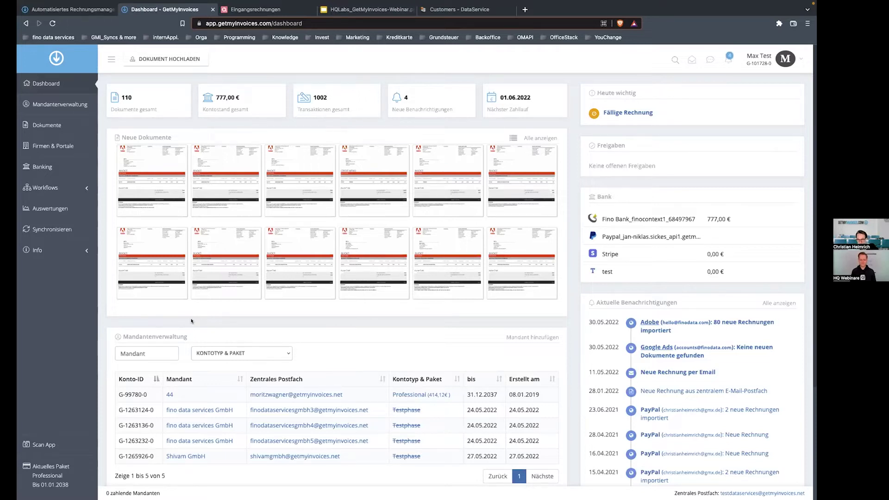
click(802, 58)
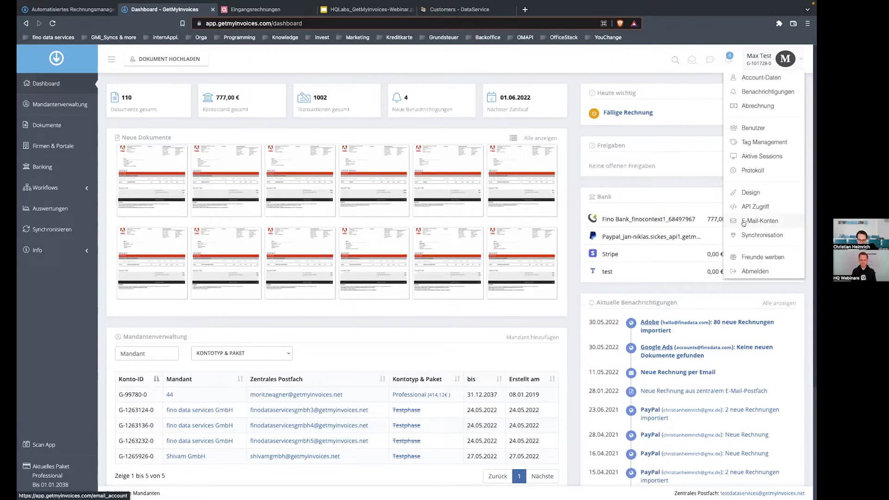
click(652, 60)
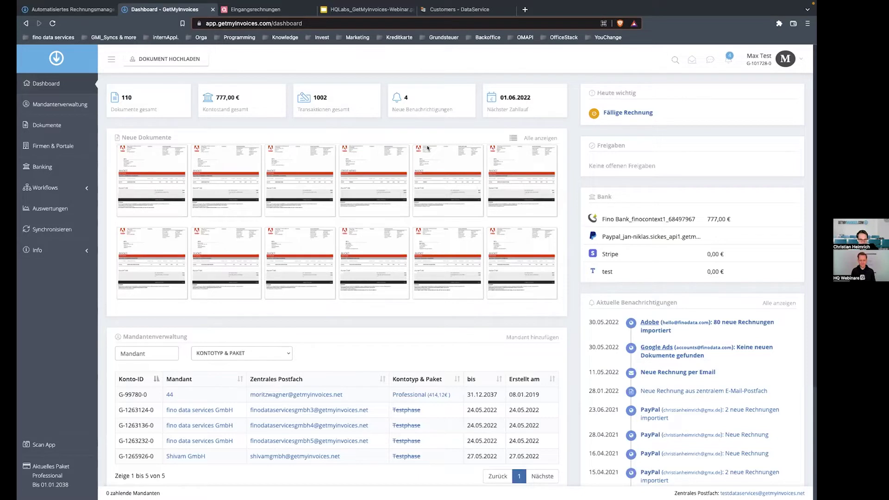
- Open the Firmen & Portale overview and look through the listed companies
click(57, 147)
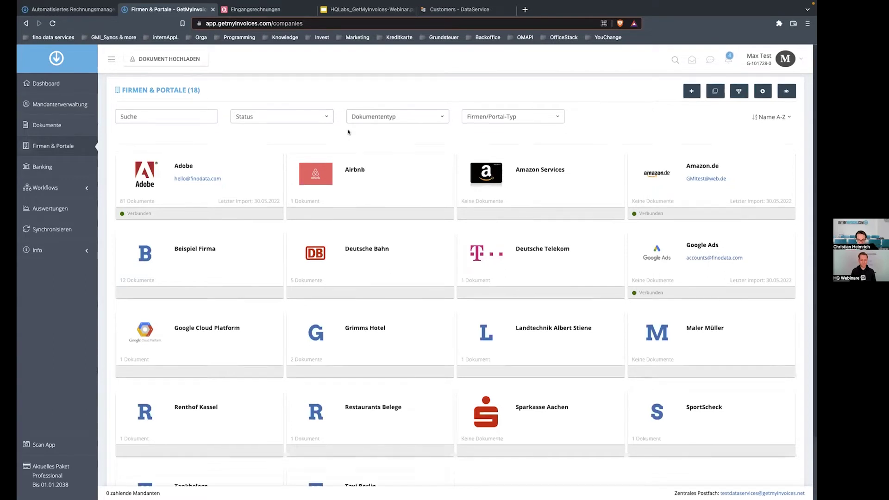
scroll(348, 131, down, 3)
scroll(348, 132, up, 3)
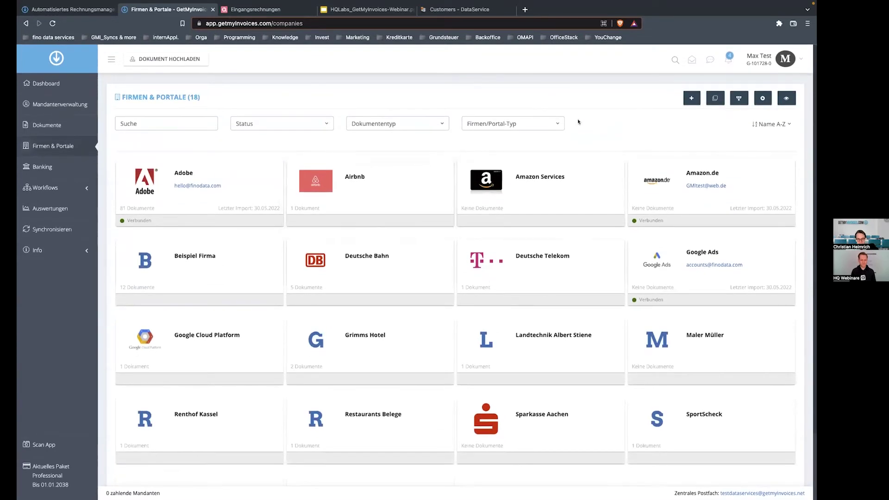
- Start linking a new portal, browse the complete portal list, and return to the Beliebte Portale selection
click(689, 100)
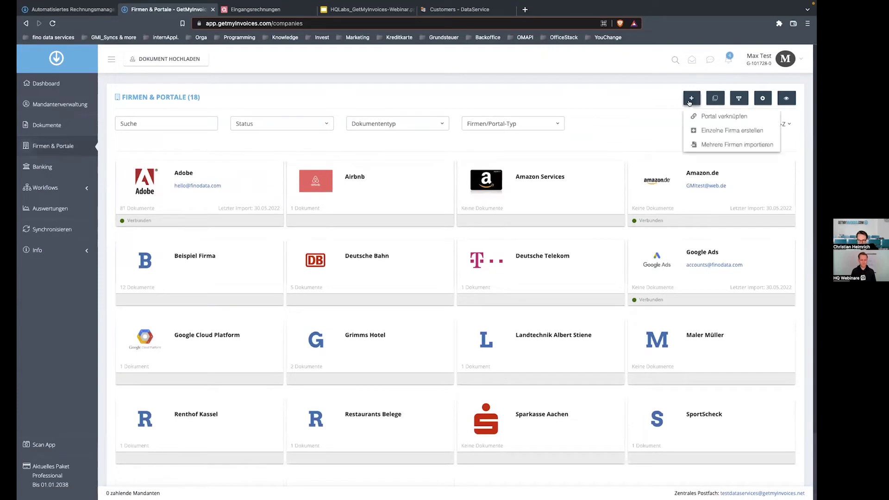
click(711, 116)
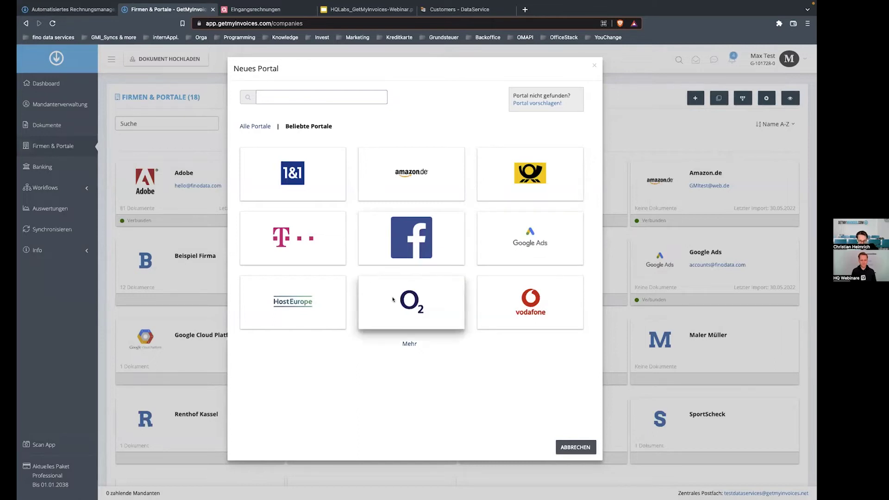
click(405, 342)
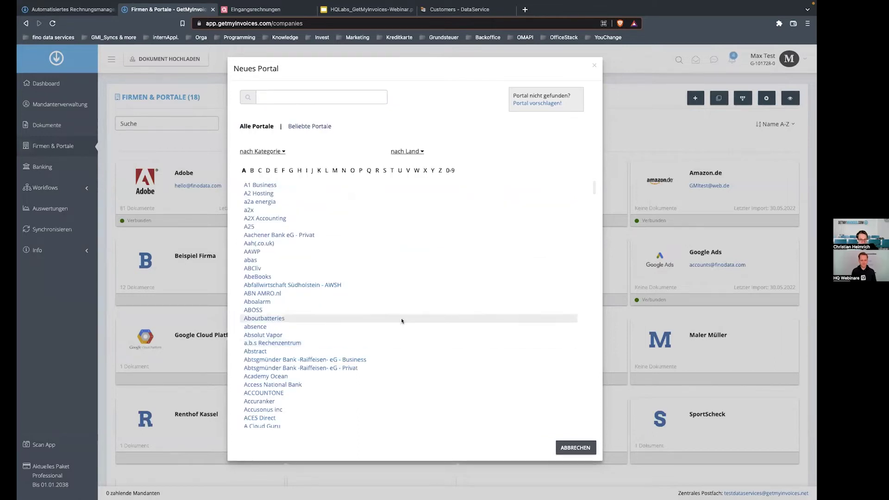
scroll(402, 319, down, 10)
scroll(402, 320, up, 10)
click(312, 127)
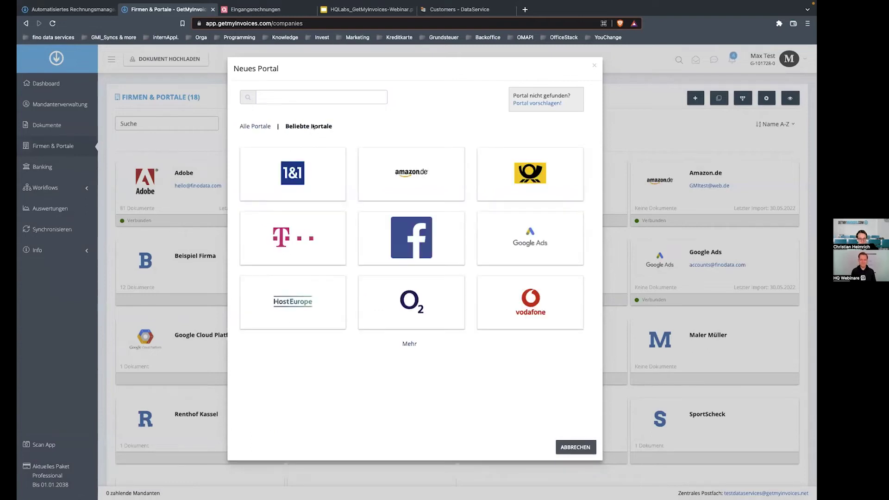
- Open the Deutsche Telekom portal setup, dismiss its login hint, view the credential fields, and close the form without saving
click(279, 237)
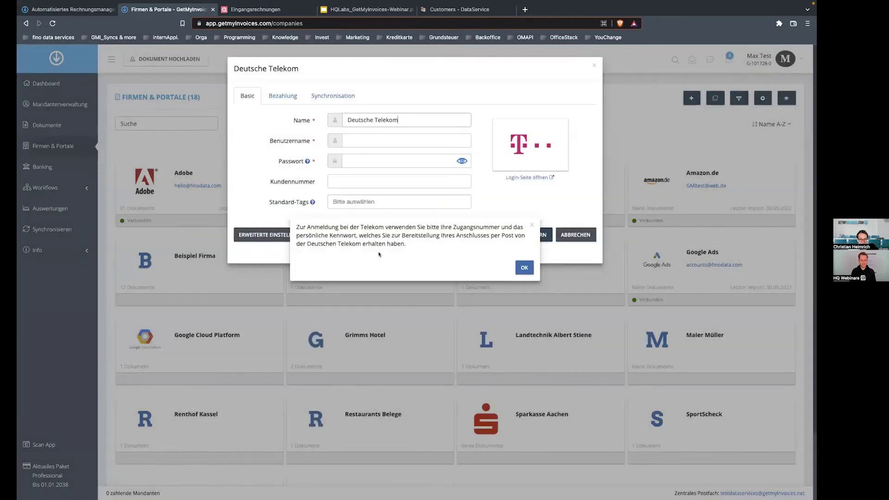
click(524, 268)
click(374, 141)
click(308, 177)
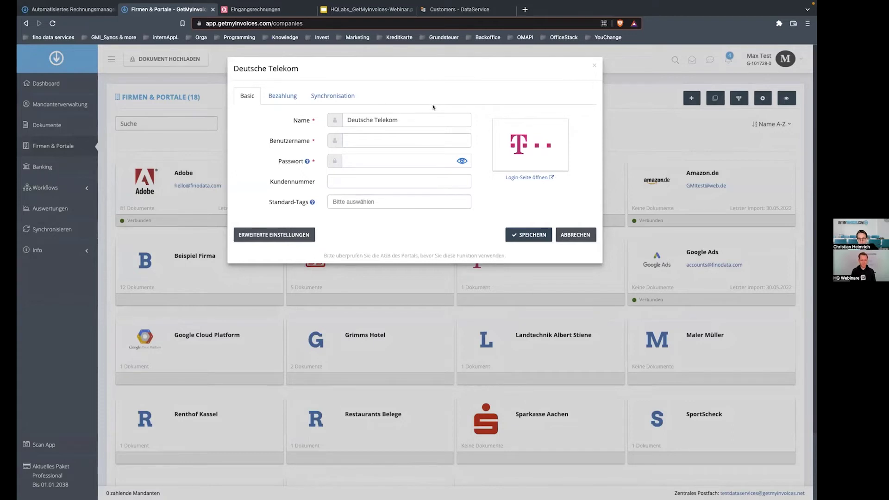
click(593, 67)
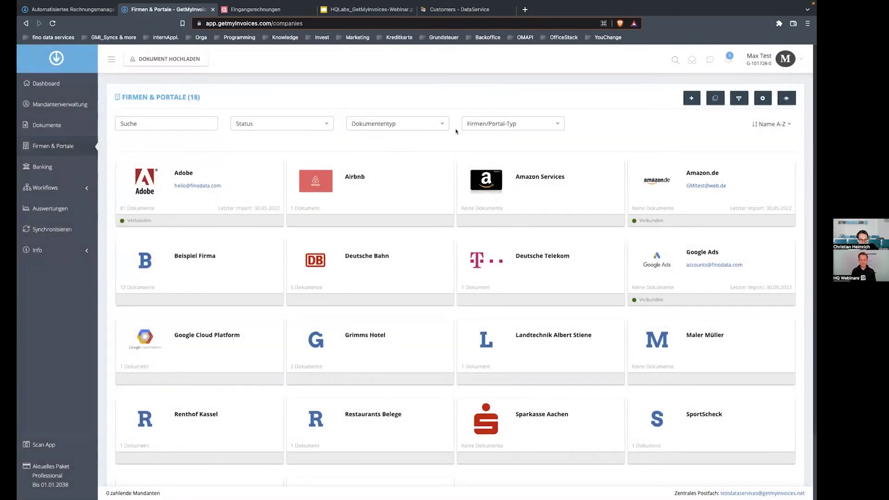
- Inspect the connected Adobe, Amazon.de and Google Ads portals, and return to the dashboard to view its overview
mouse_move(200, 176)
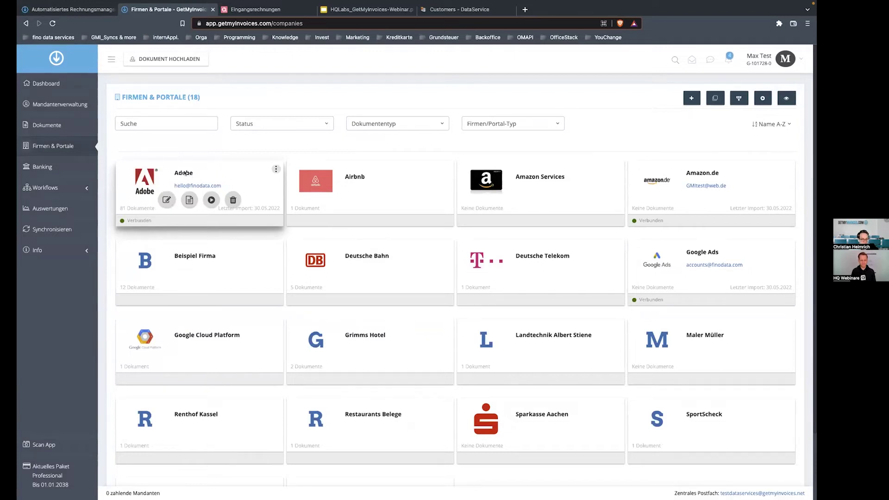
mouse_move(679, 185)
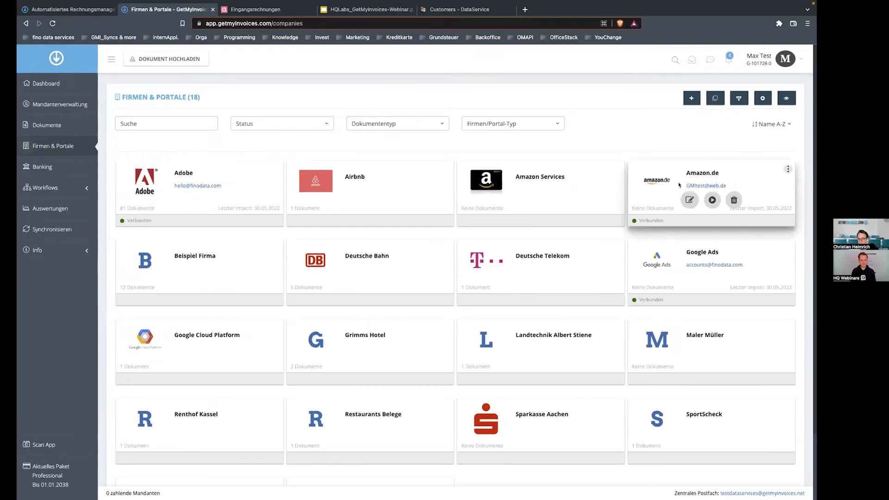
mouse_move(708, 256)
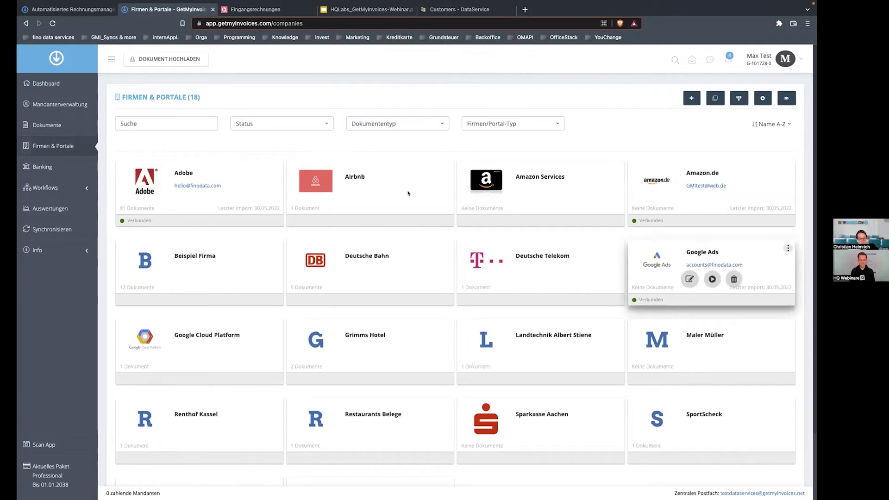
click(57, 81)
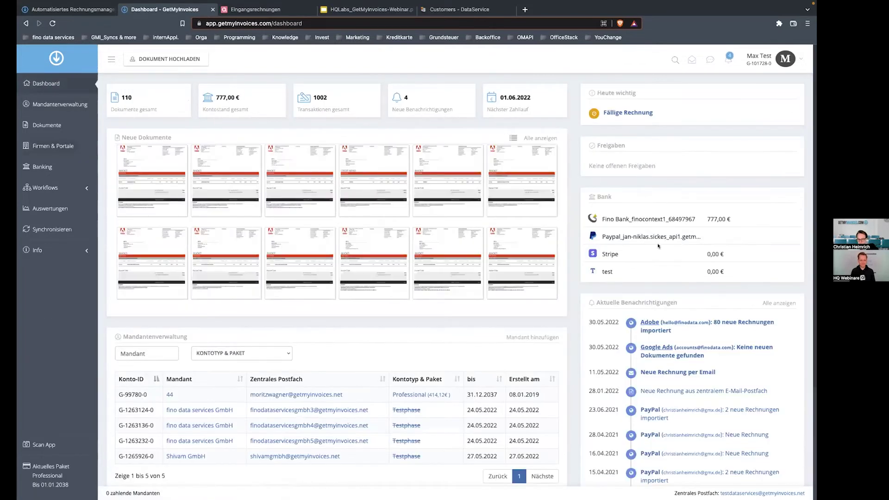
scroll(602, 232, down, 2)
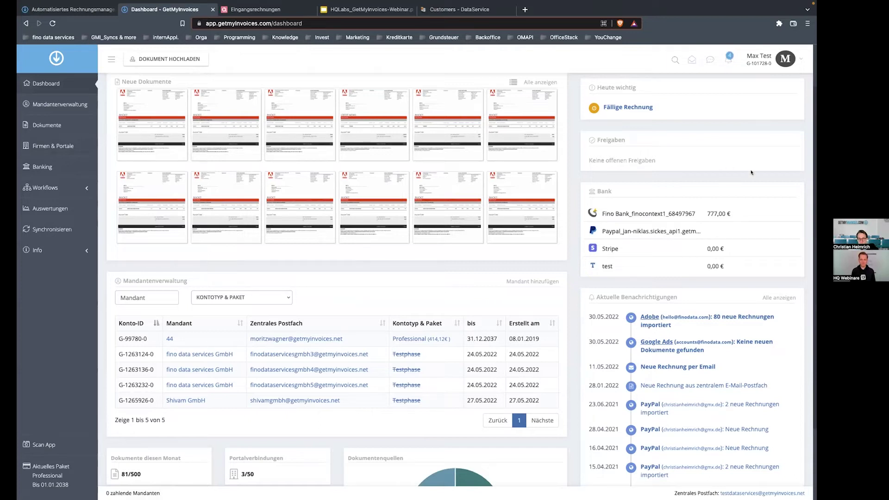
- Open the Dokumente list and look through the listed invoices
click(48, 120)
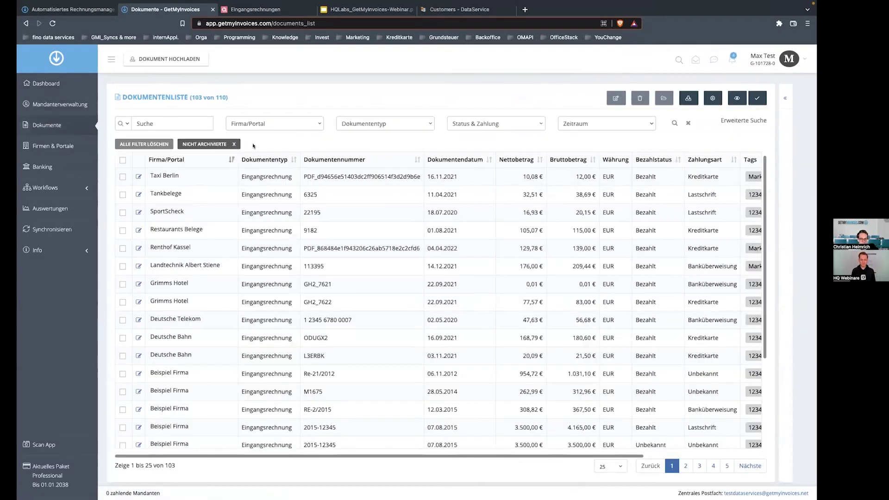
scroll(349, 248, down, 2)
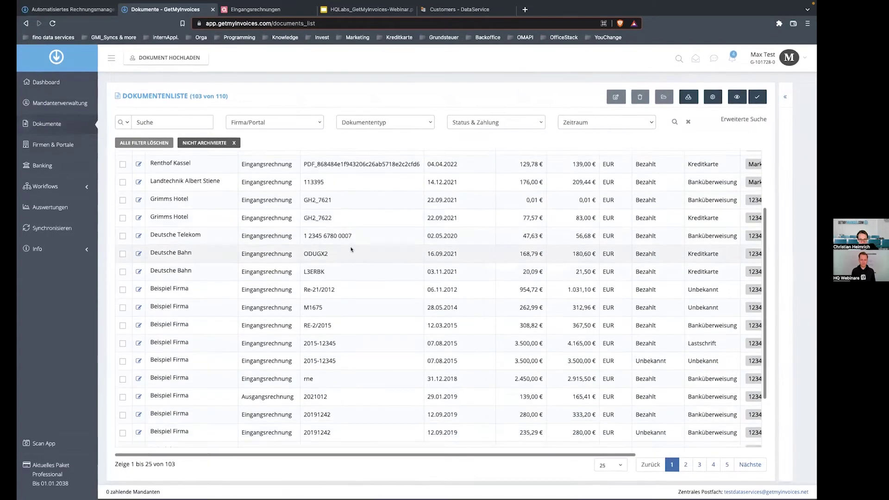
key(alt+Left)
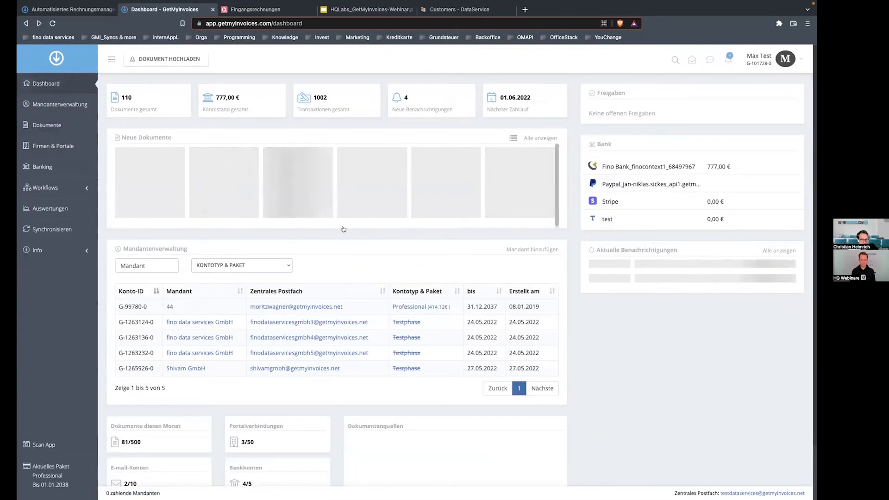
click(47, 125)
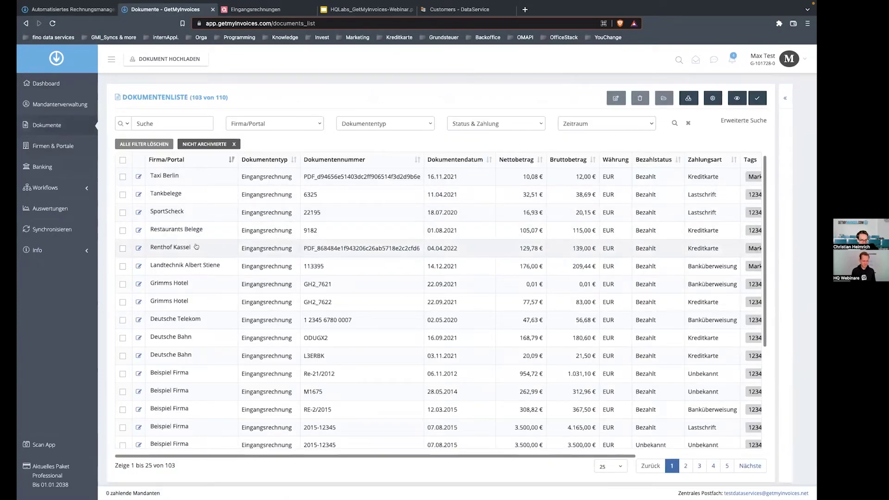
- Open the Renthof Kassel invoice, review its captured base data beside the scan, and return to the dashboard
click(138, 249)
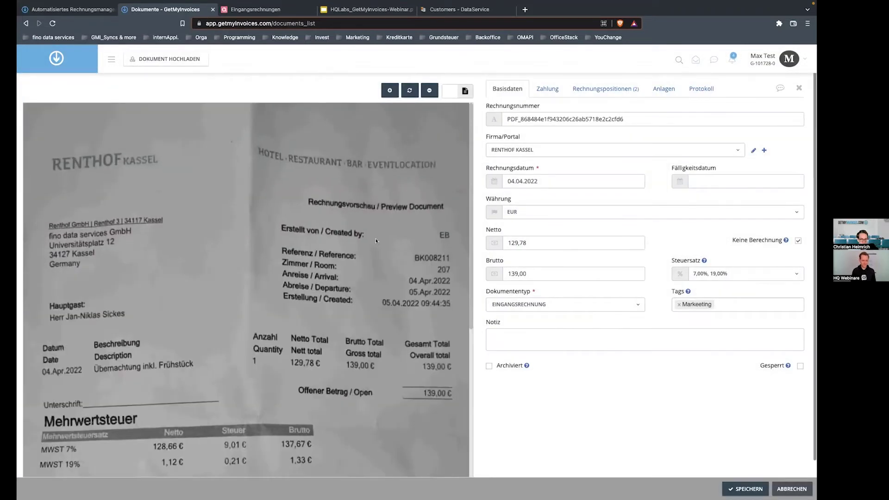
scroll(376, 240, down, 5)
scroll(376, 241, up, 5)
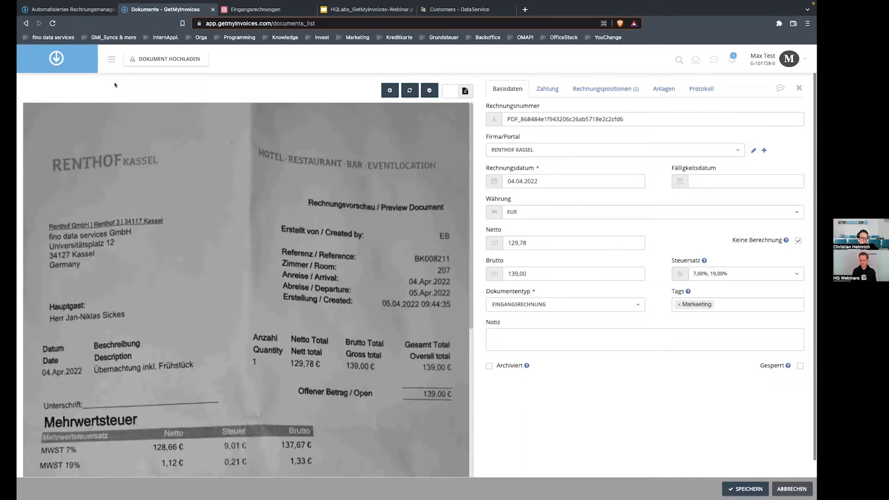
click(56, 58)
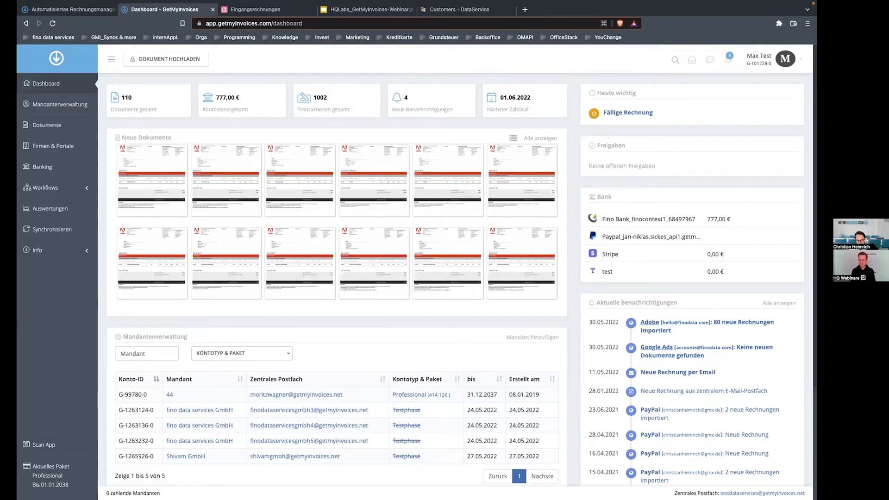
- Preview the first Adobe invoice under Neue Dokumente, open it for editing to review its data, and return to the dashboard
click(163, 167)
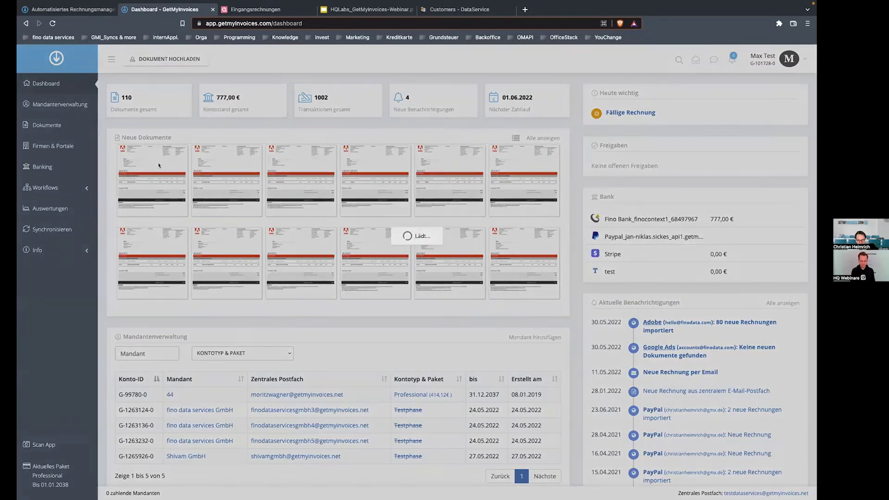
scroll(487, 276, down, 3)
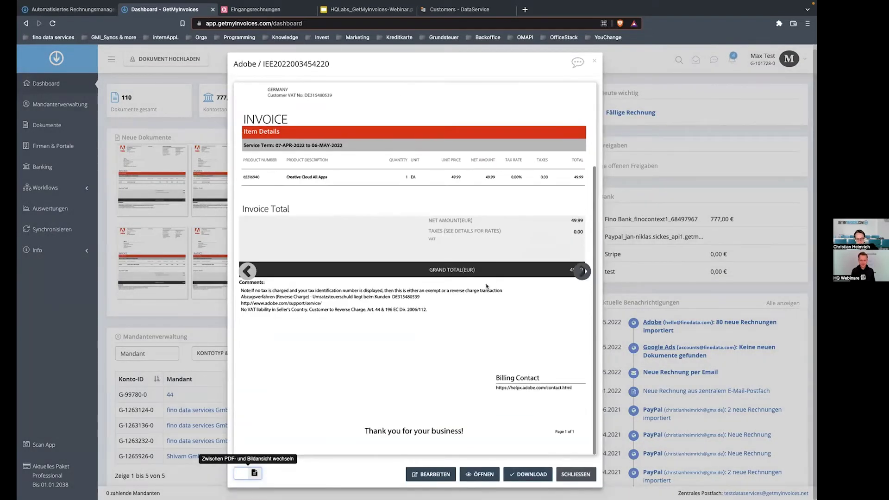
click(430, 474)
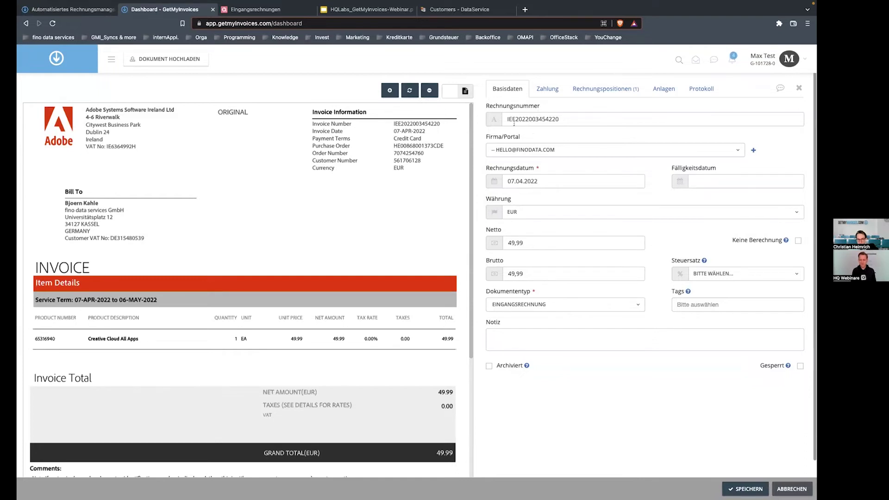
click(57, 59)
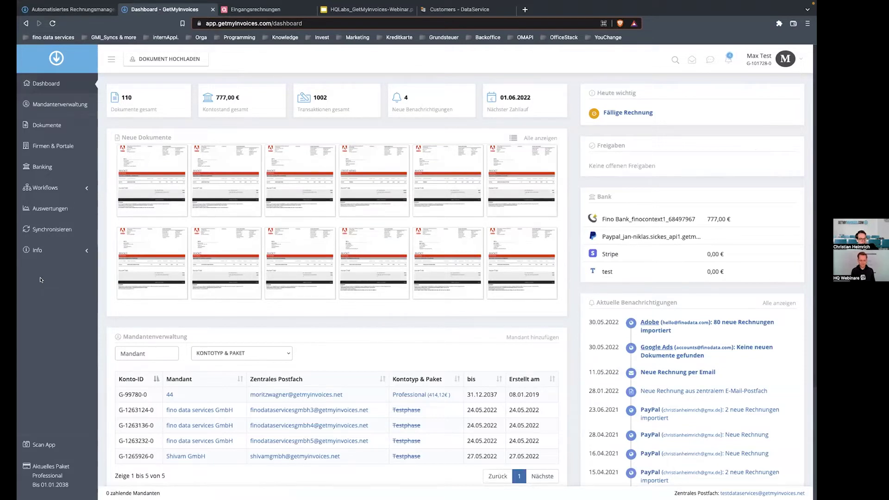
- Open the Synchronisieren overview and go to its list of synchronization accounts
scroll(112, 251, down, 1)
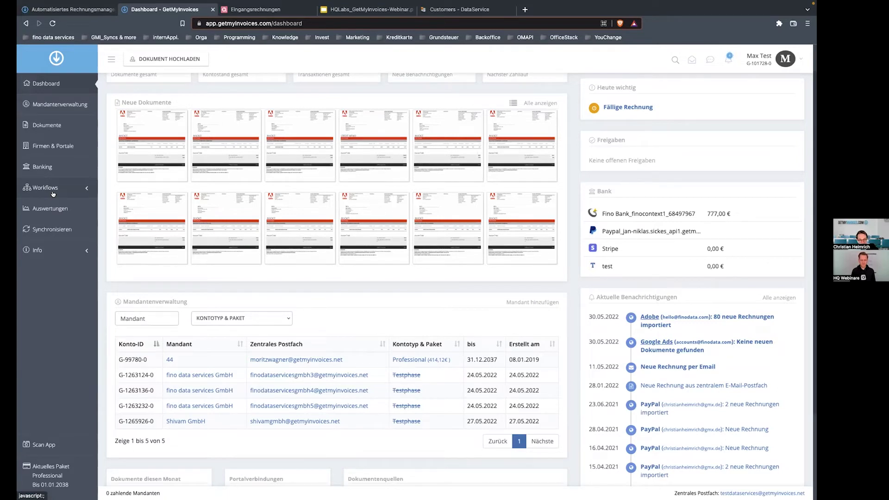
click(58, 228)
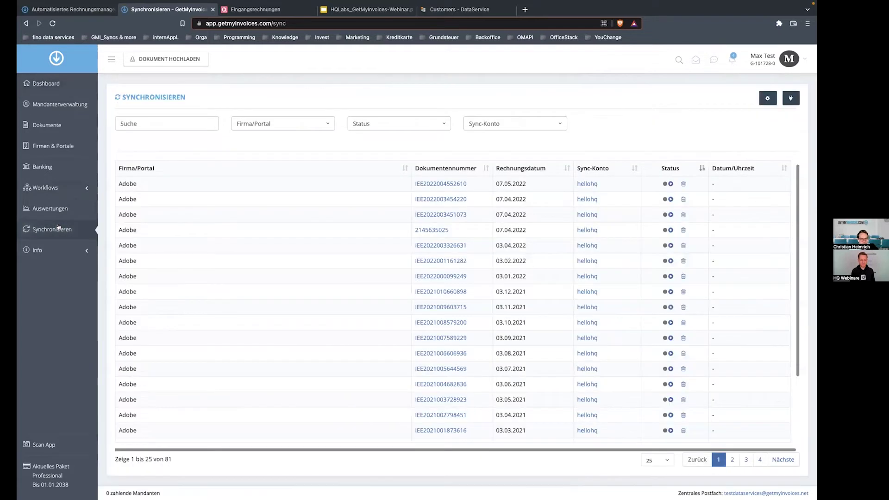
click(789, 59)
click(651, 112)
click(790, 98)
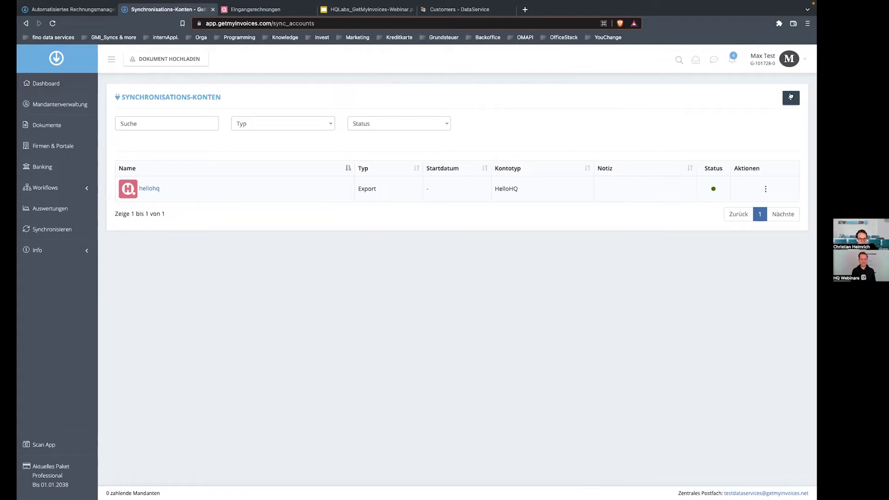
- Start adding an import synchronization for HelloHQ, view the credentials form for the App-ID and client secret, and cancel it
click(793, 98)
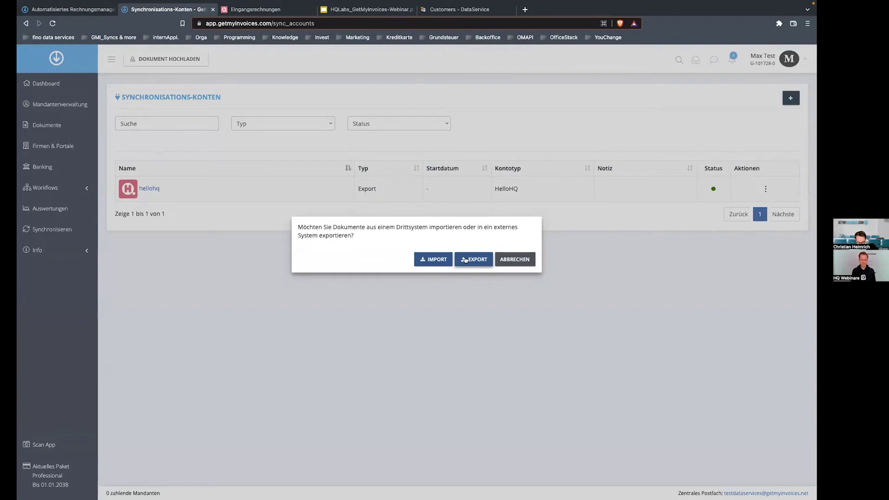
click(446, 258)
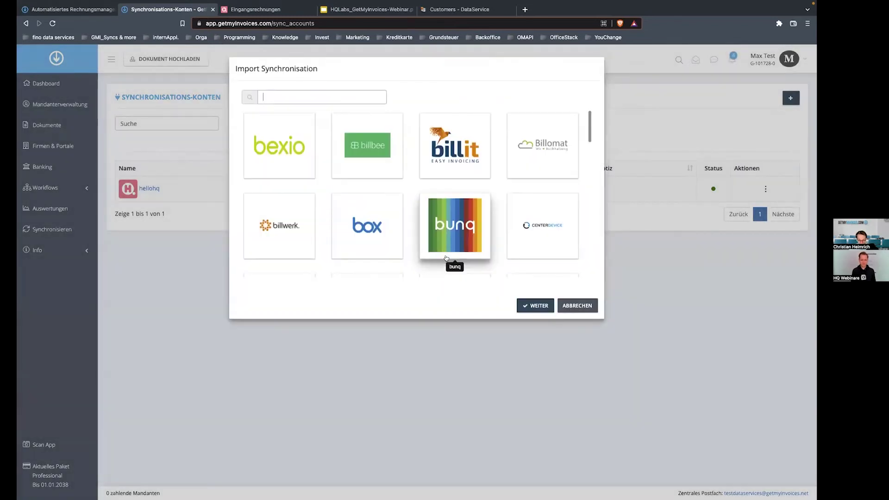
text(hello)
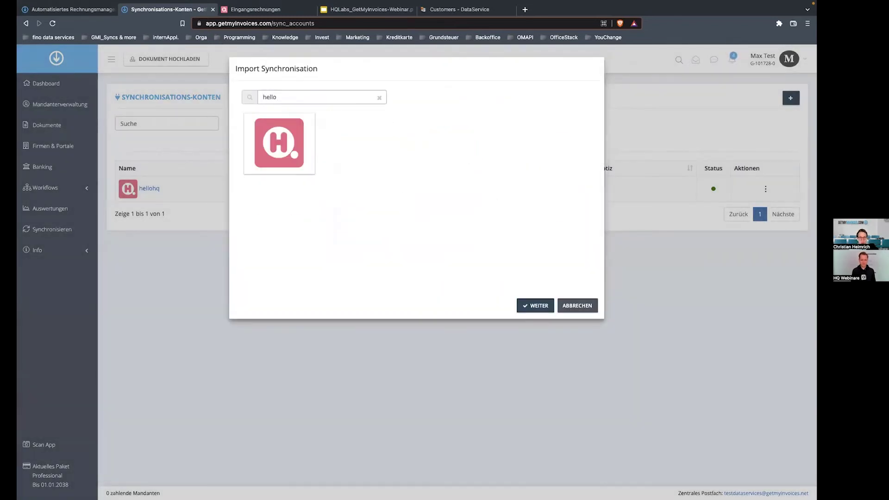
click(299, 141)
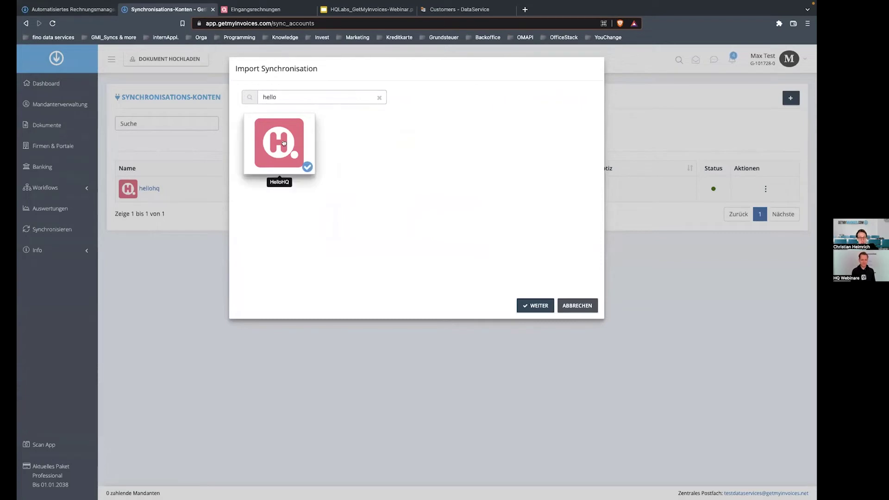
click(537, 306)
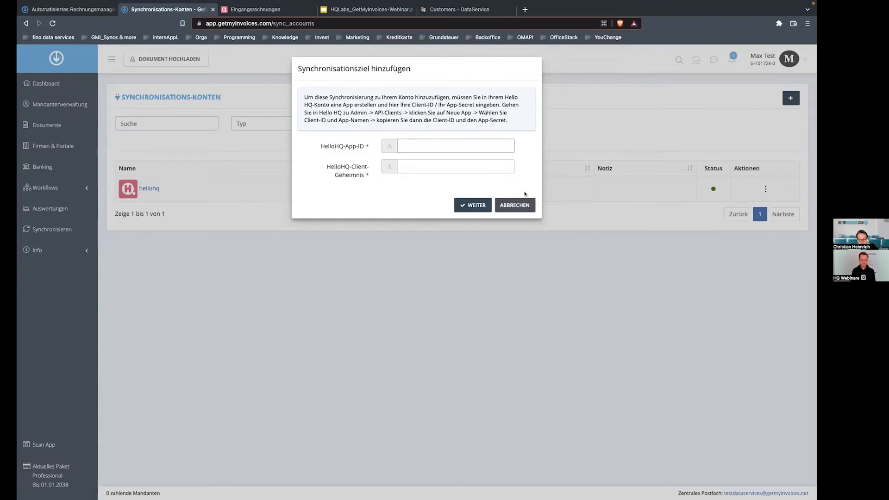
click(515, 206)
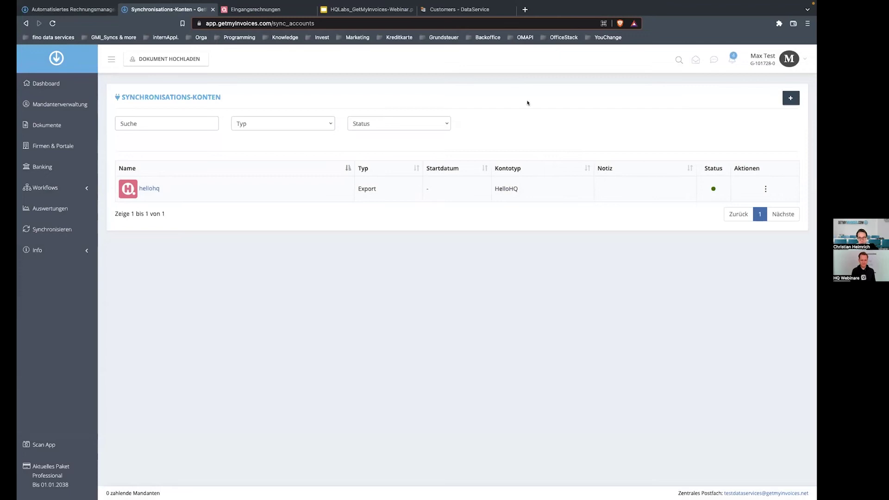
- Start adding an export synchronization for HelloHQ up to its credentials form, and cancel the setup
click(791, 99)
click(480, 258)
text(hello)
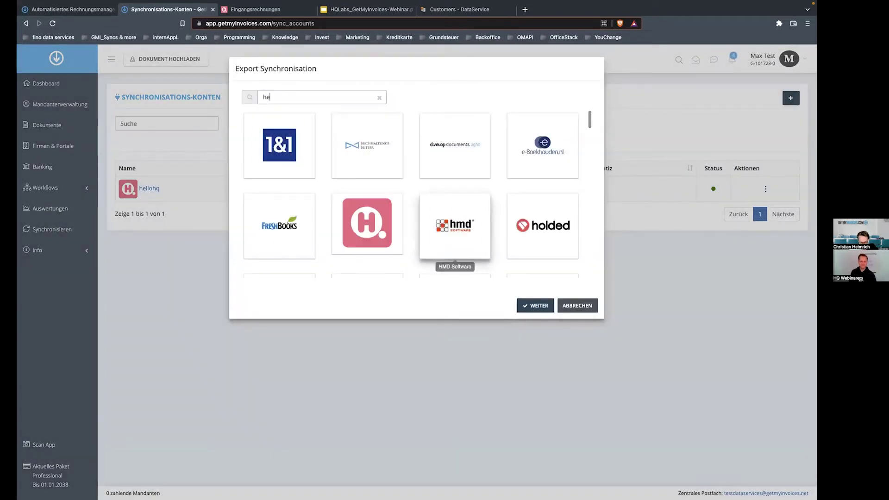
click(299, 160)
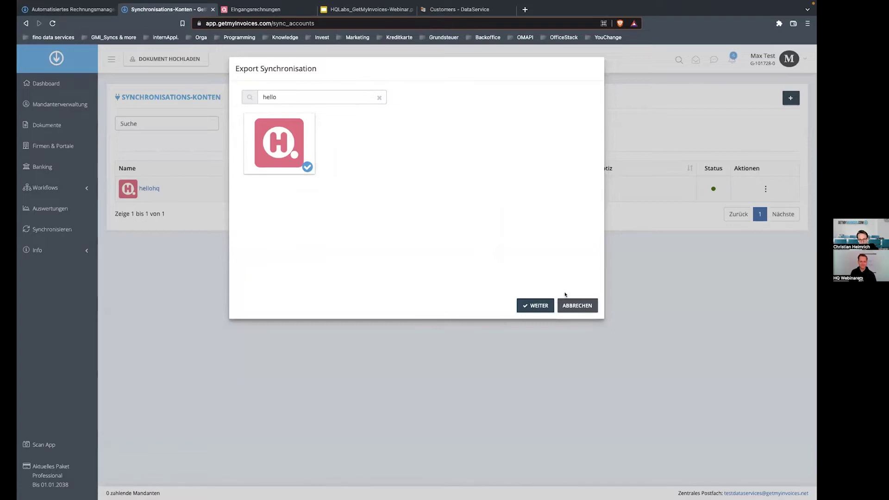
click(537, 306)
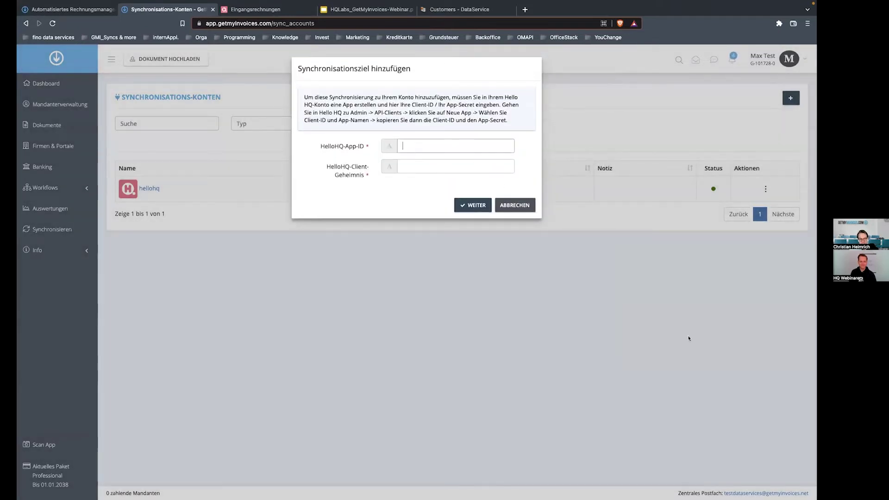
click(519, 205)
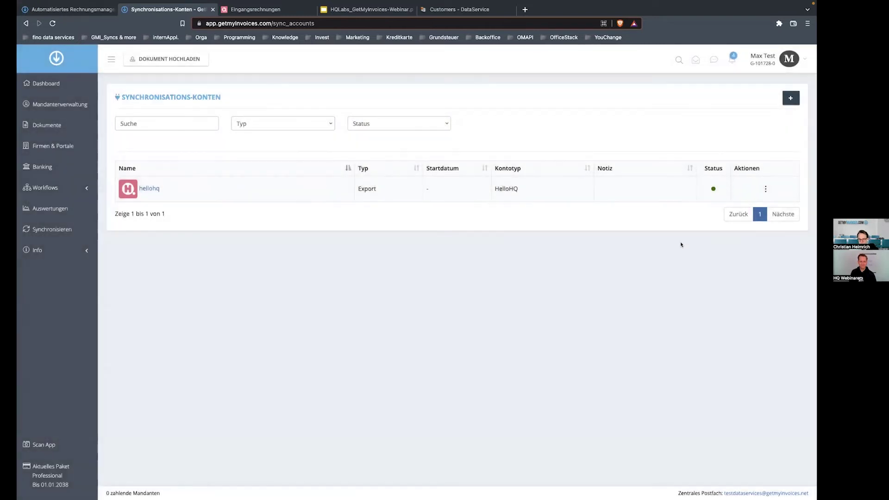
- Open the existing hellohq synchronization account for editing, review its settings, close it without saving, and go to the dashboard
click(765, 189)
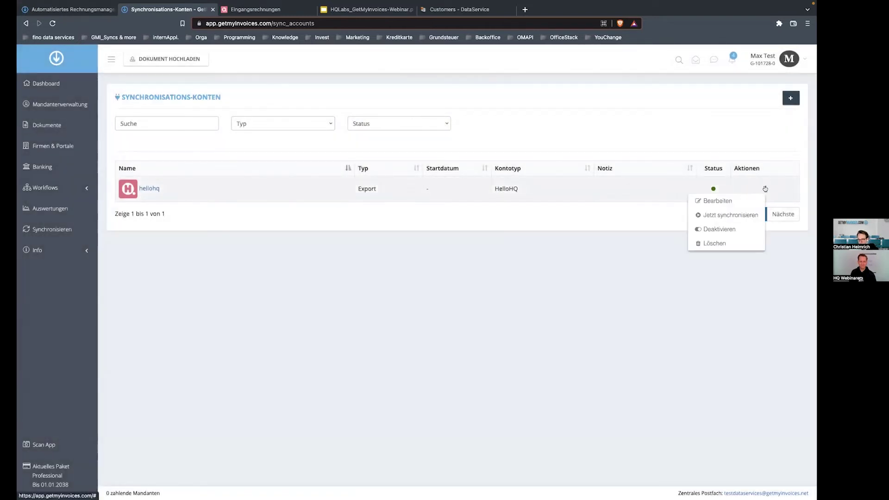
click(742, 201)
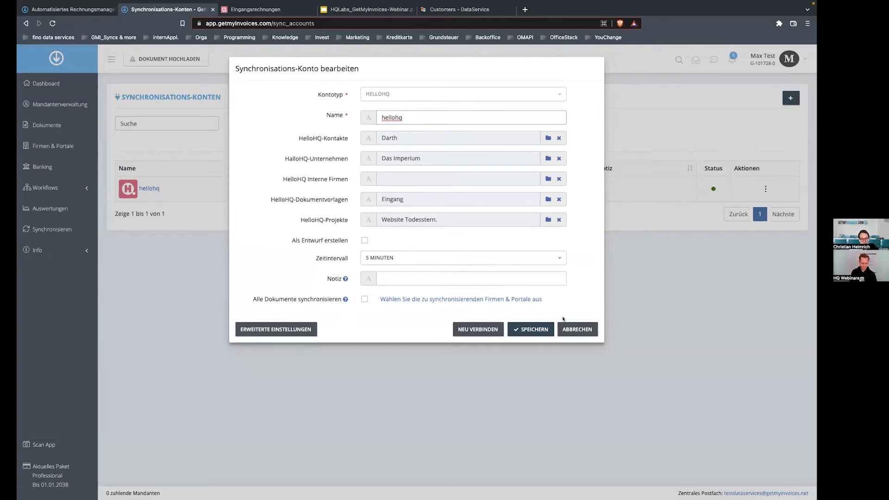
click(570, 328)
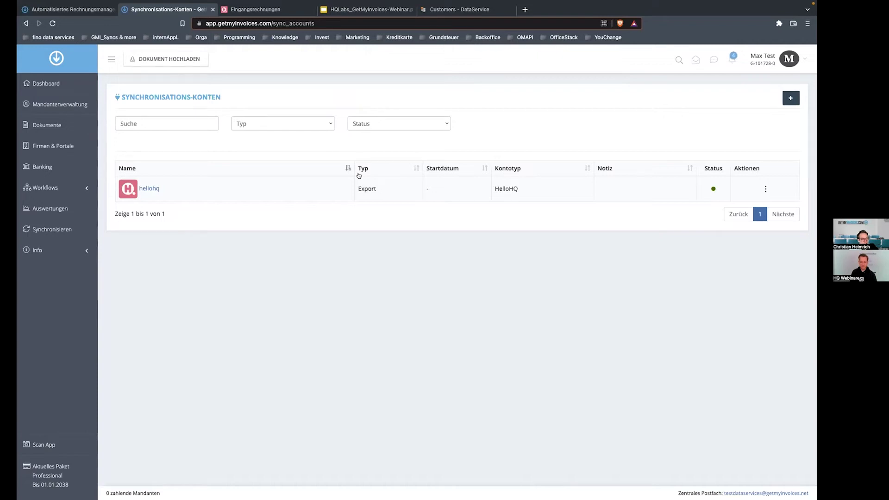
click(61, 86)
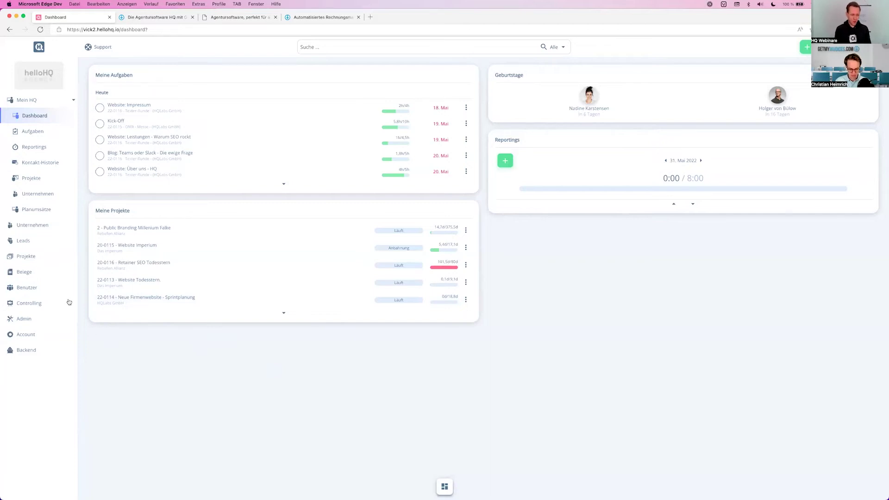
- Switch to helloHQ, open the Eingangsrechnungen list under Belege, and preview the first invoice's document
click(42, 274)
click(58, 211)
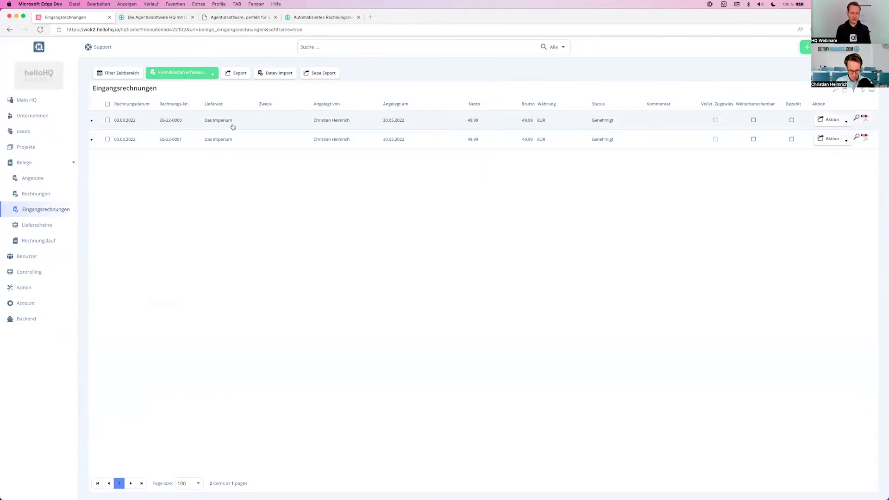
click(857, 118)
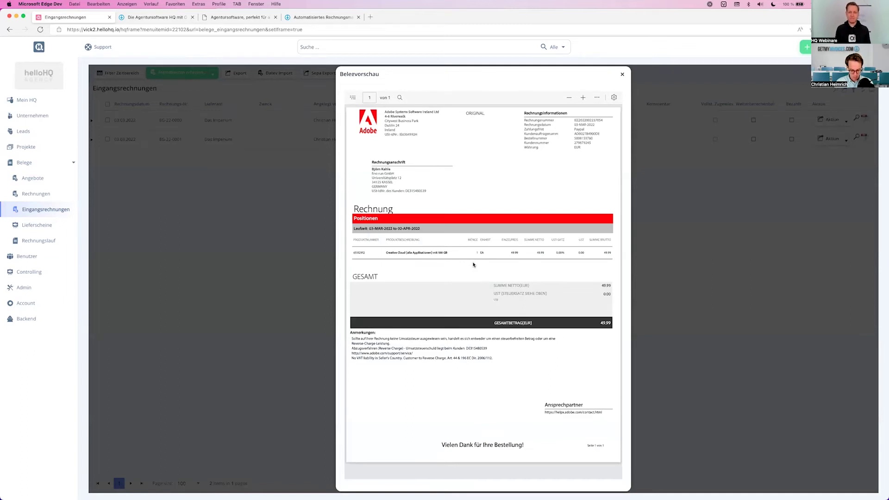
click(622, 76)
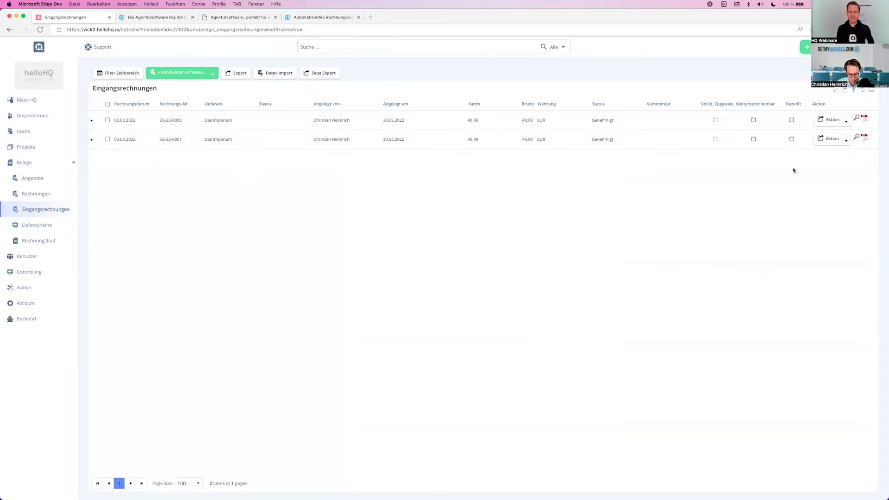
- Assign the first incoming invoice's Creative Cloud position to project 20-0115 - Website Imperium and the budget Fremdleistungen
click(847, 122)
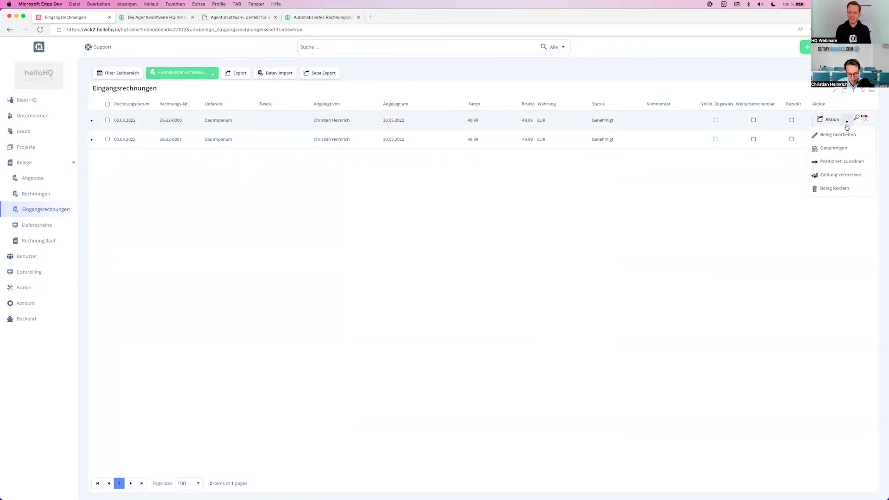
click(841, 162)
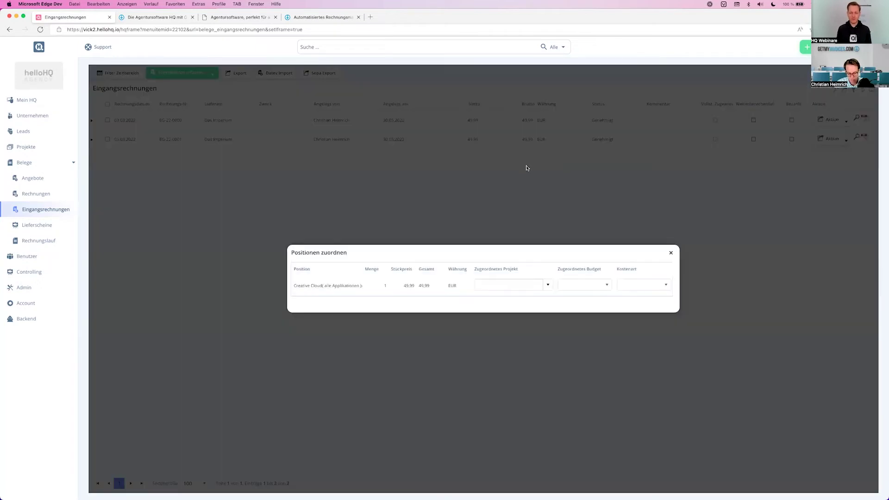
click(548, 284)
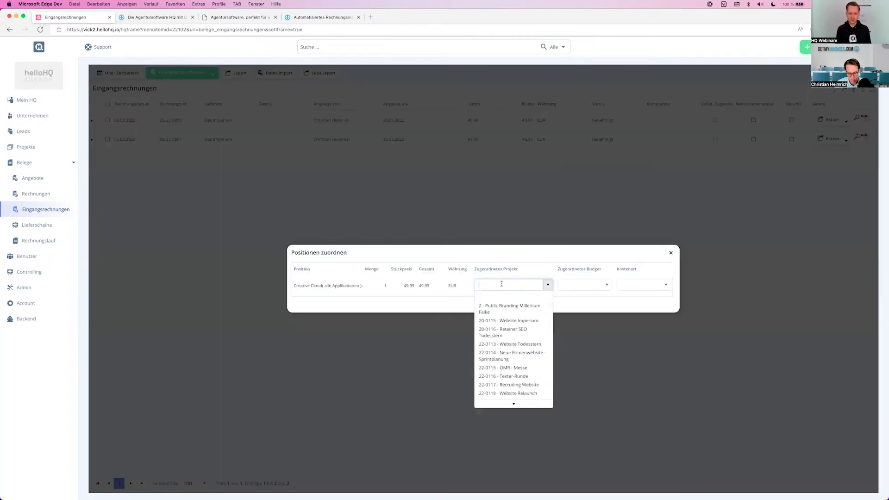
click(508, 322)
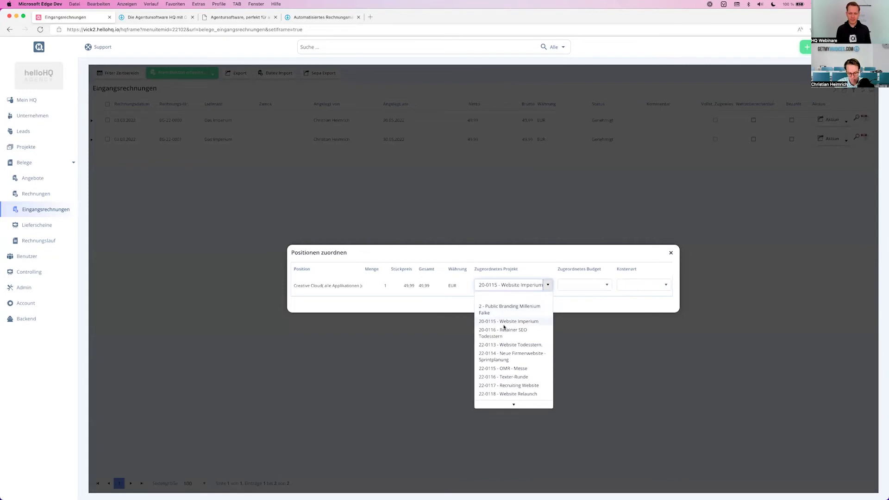
click(592, 285)
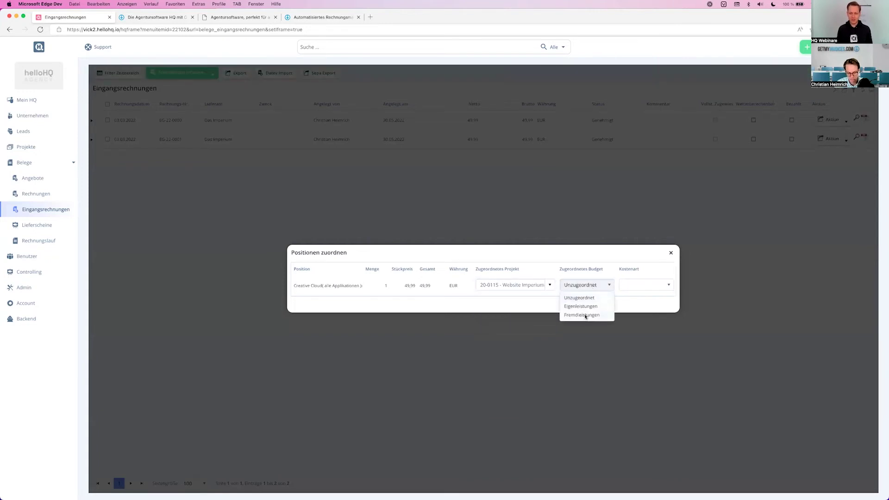
click(583, 315)
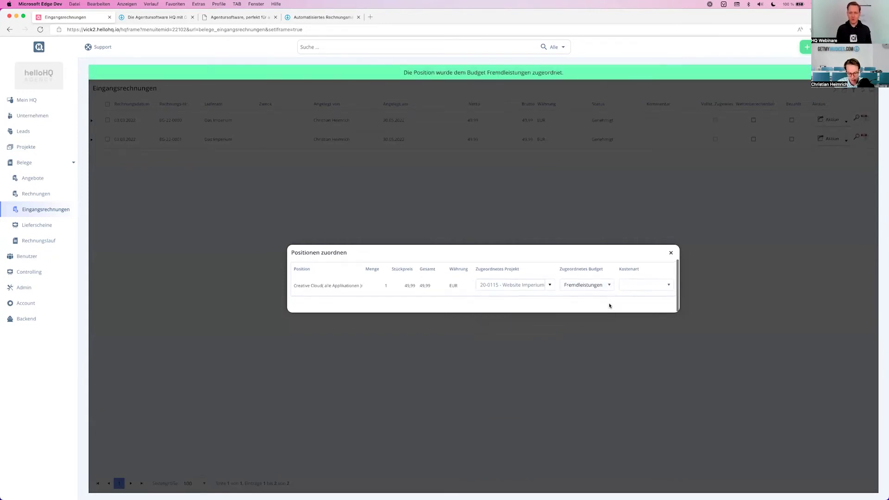
click(671, 253)
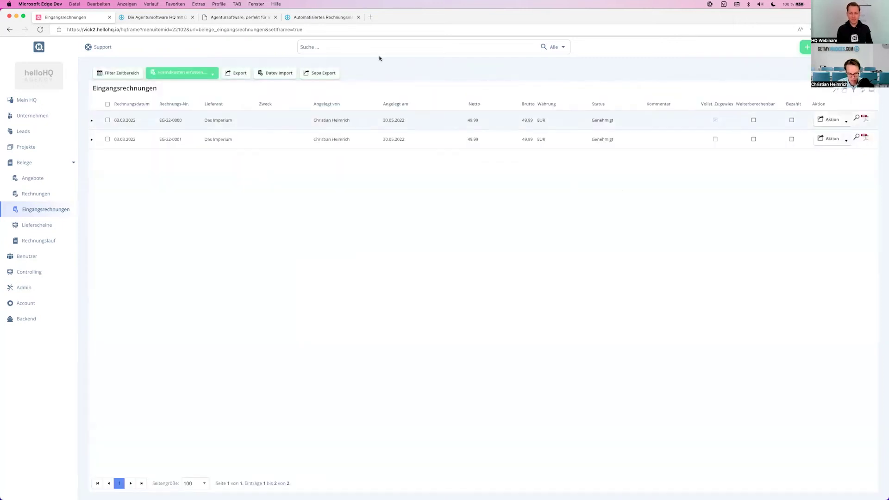
- Search for "website", open project 20-0115 Website Imperium, and go to its Belege
click(342, 42)
text(website)
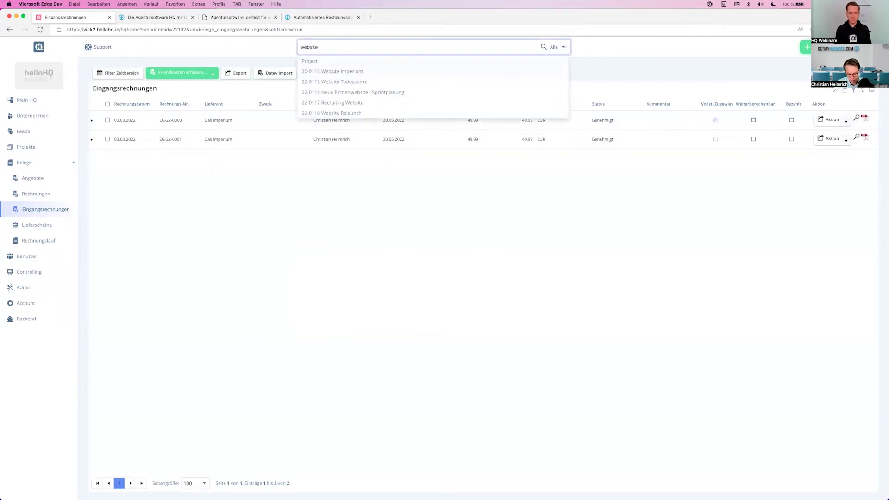
click(351, 75)
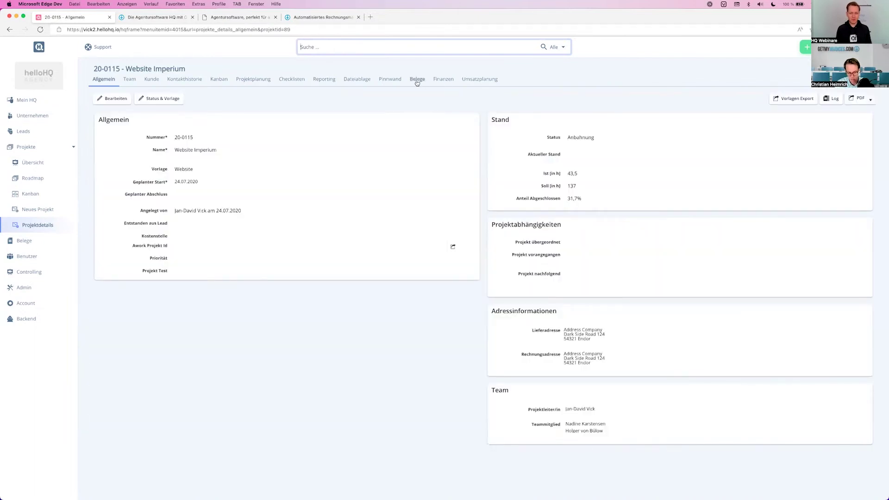
click(416, 80)
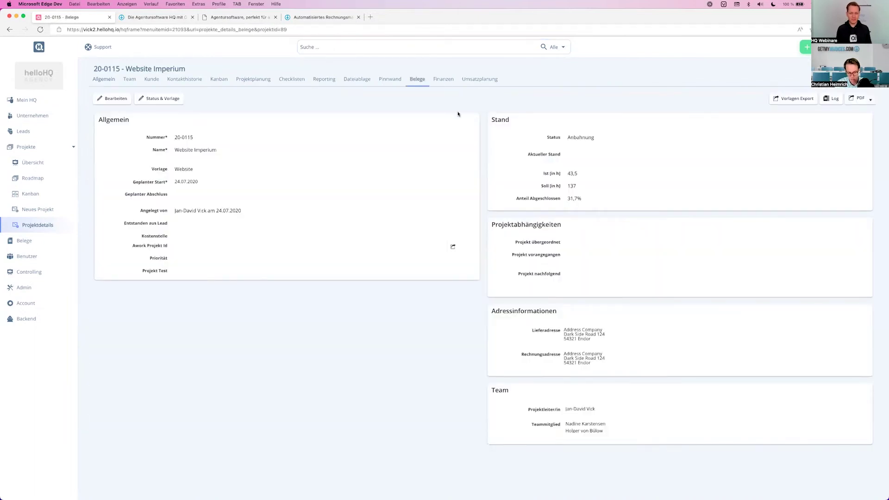
- Examine the Fremdkosten in the project's financial overview, compare budgeted and actual costs under Budget, and return to the overview
click(448, 81)
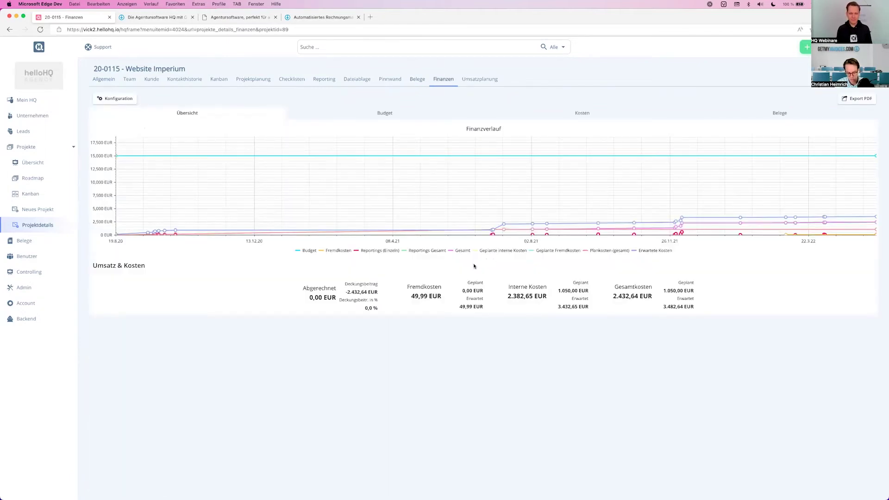
drag(415, 296, 425, 299)
click(415, 298)
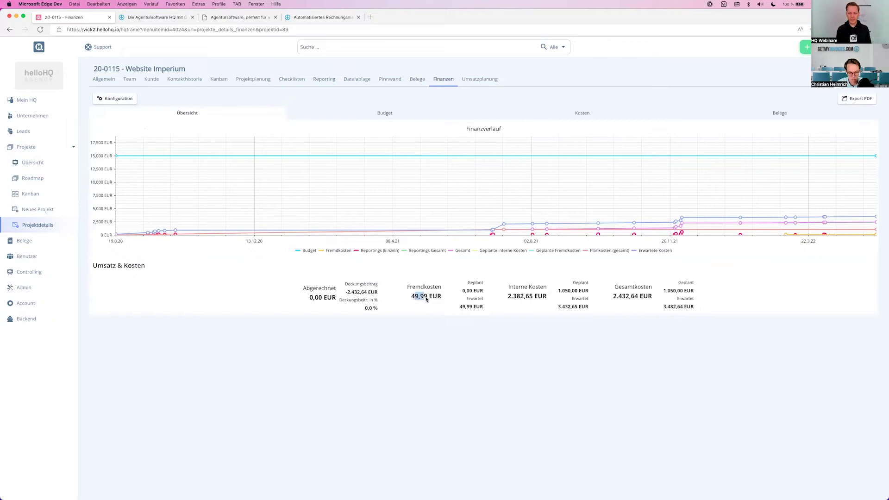
click(427, 299)
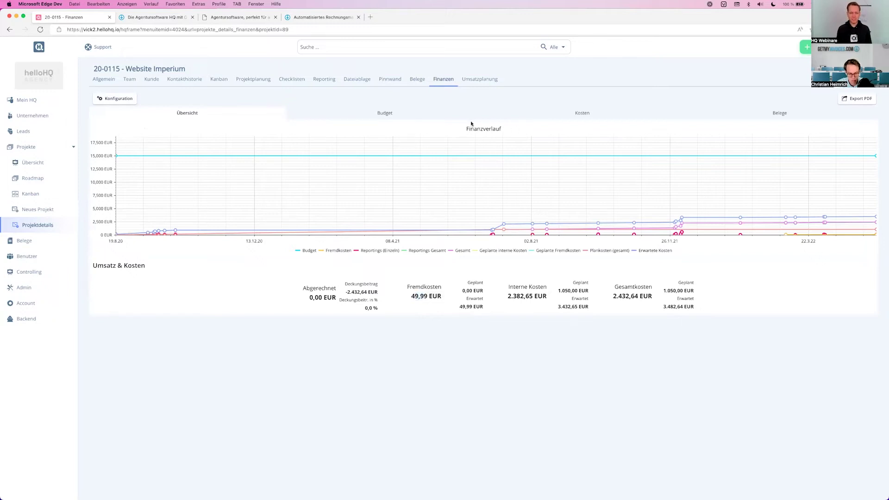
click(416, 114)
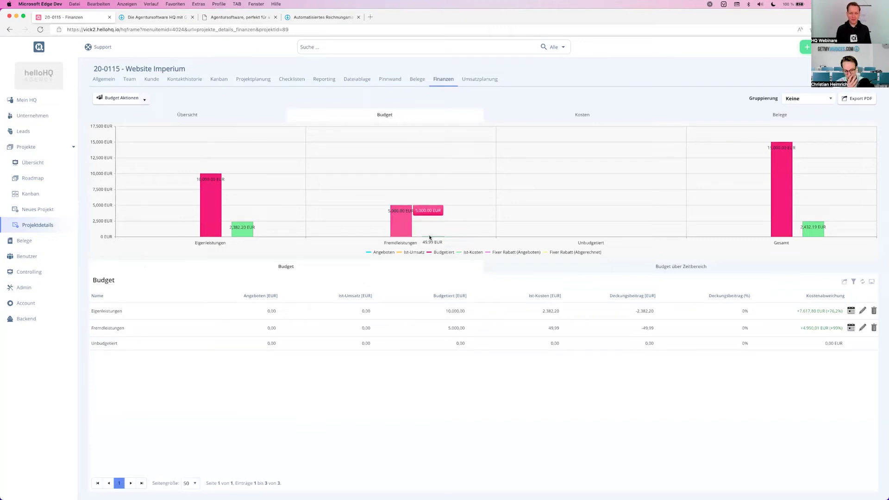
click(205, 121)
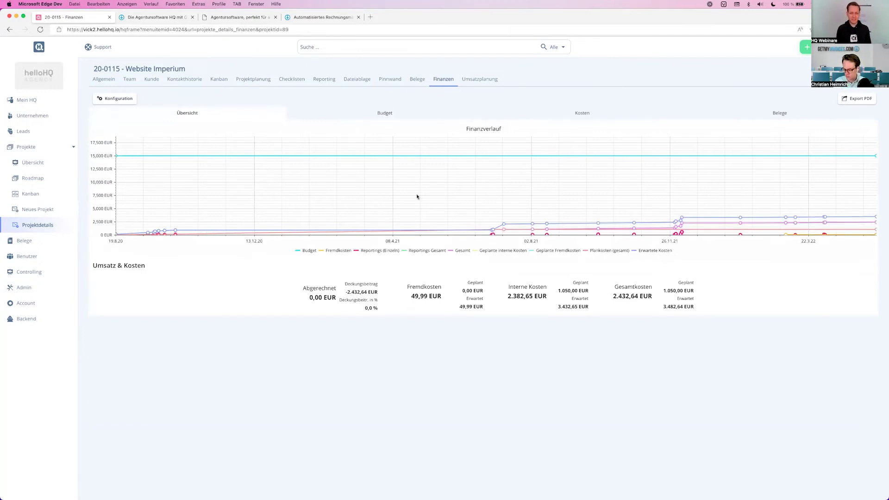
- View the project's Kosten, list its Fremdkosten, and check the assigned invoice's approval status
click(574, 114)
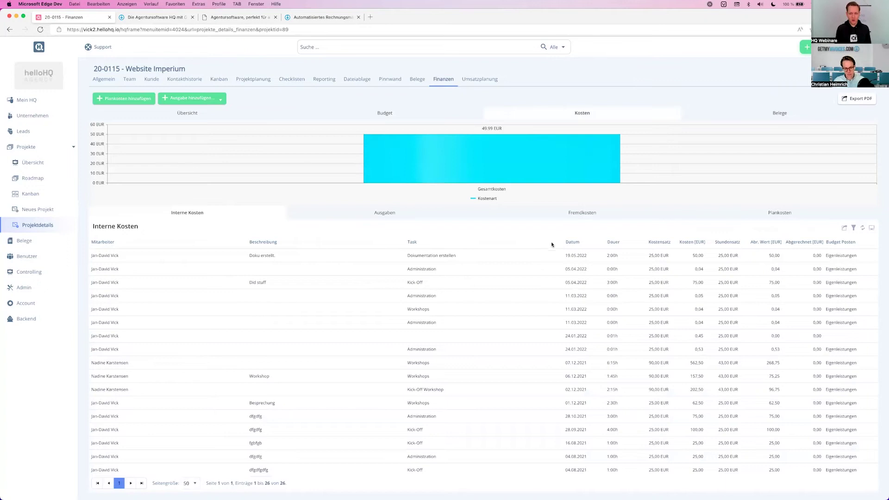
click(582, 213)
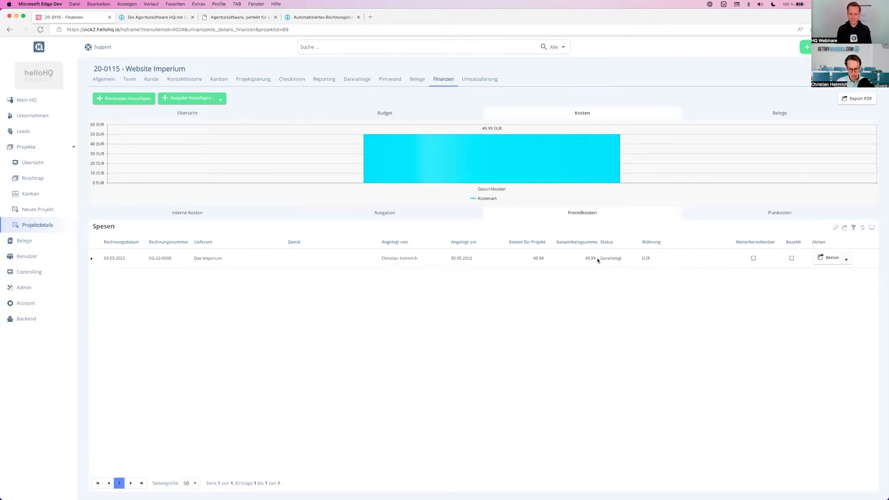
drag(600, 258, 622, 259)
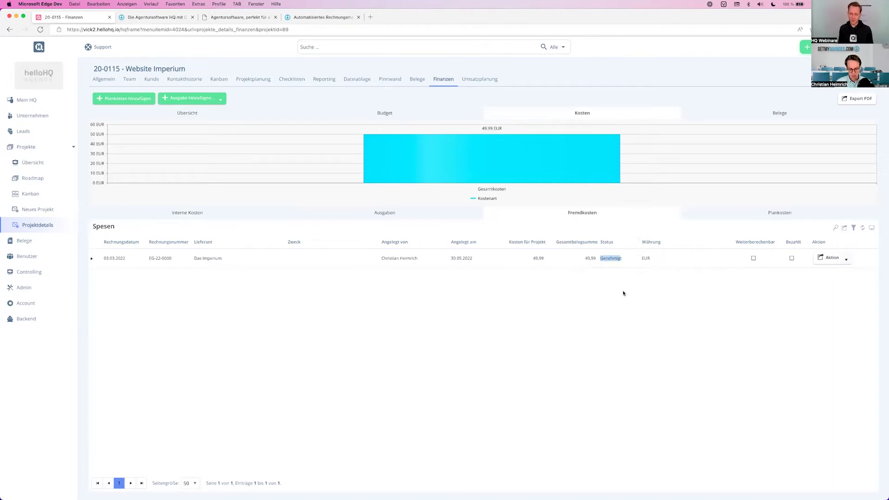
- Create a new Rechnung from the Belege of project 20-0115 - Website Imperium
click(565, 287)
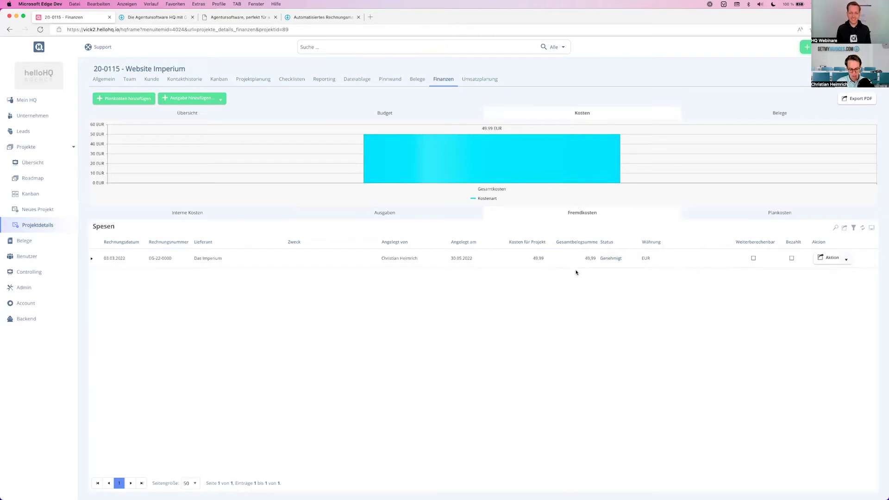
click(419, 79)
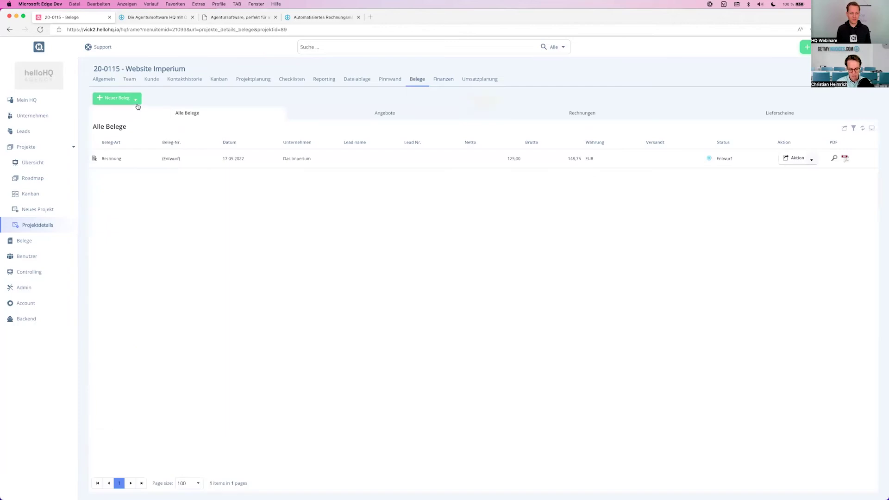
click(136, 100)
click(125, 123)
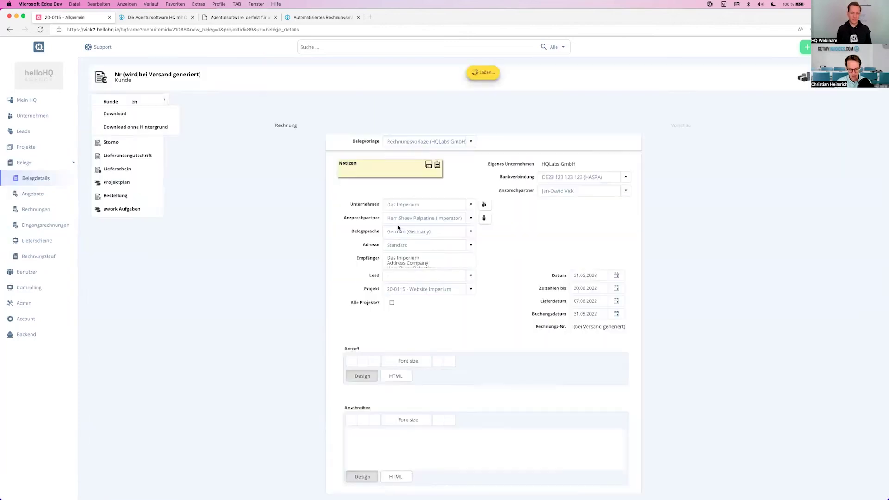
scroll(496, 324, down, 5)
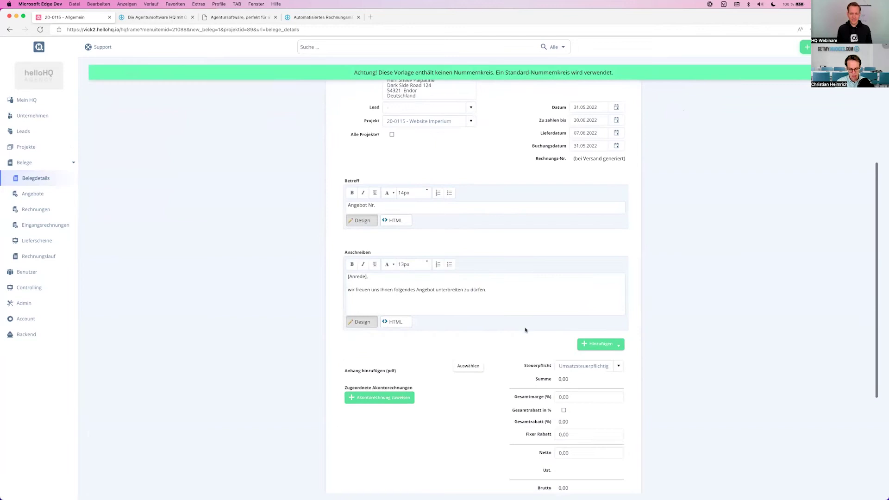
- Try to add a Fremdkosten position to the invoice from the project's open positions, and discard the new position
click(599, 345)
click(602, 354)
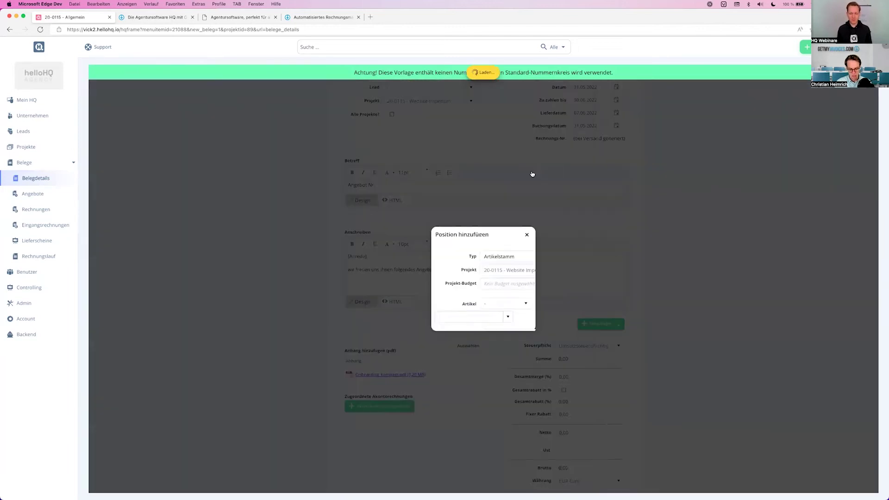
click(466, 94)
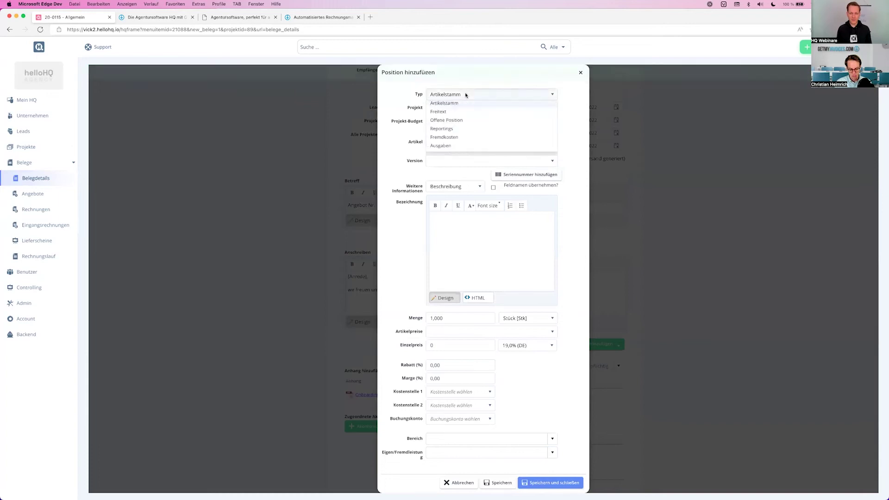
click(445, 145)
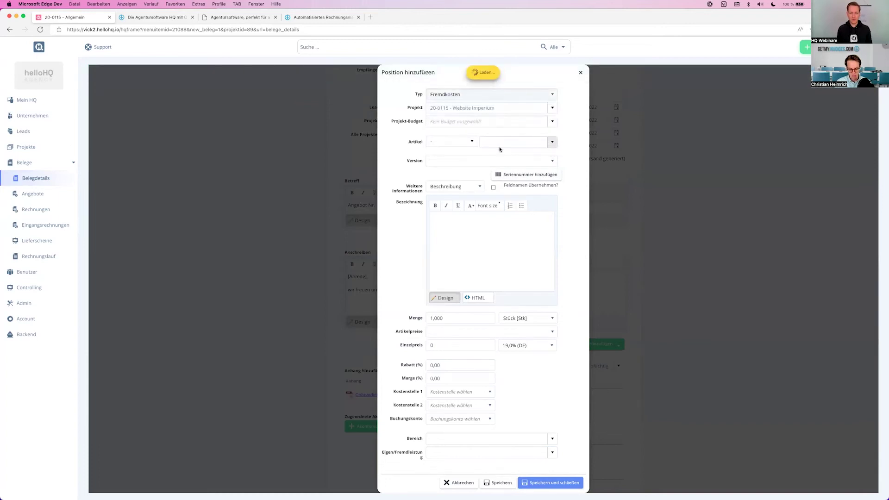
click(431, 148)
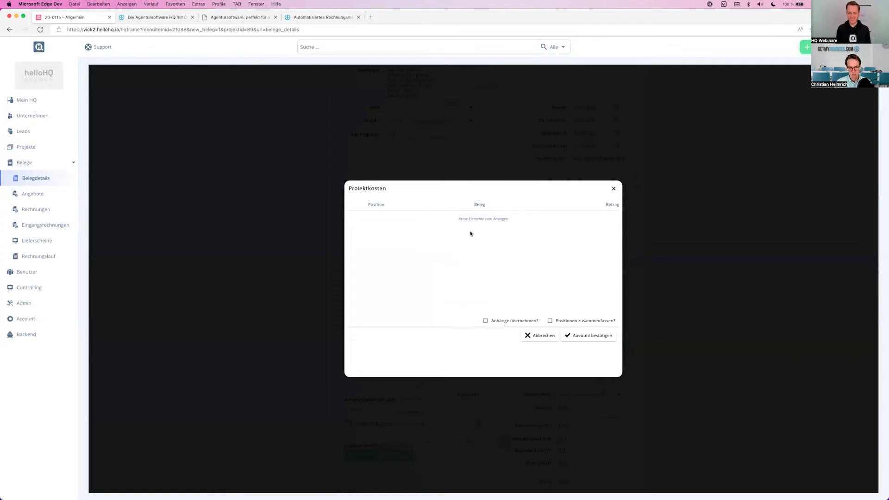
click(613, 189)
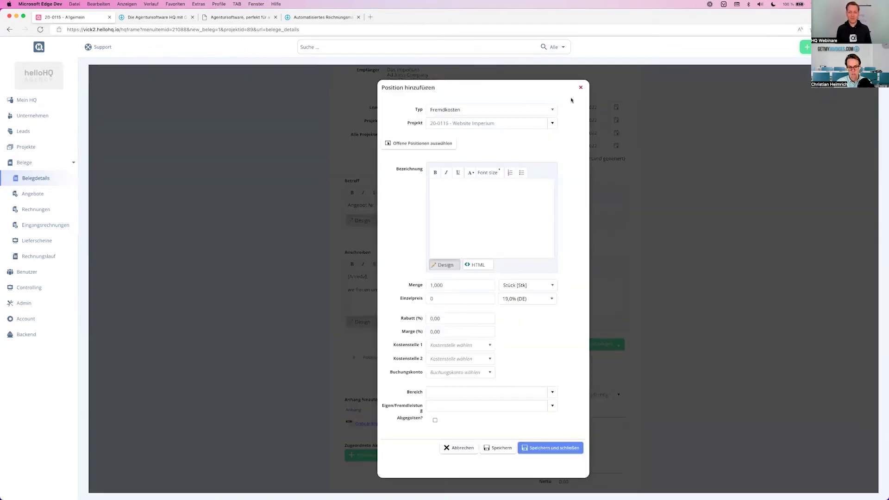
click(580, 87)
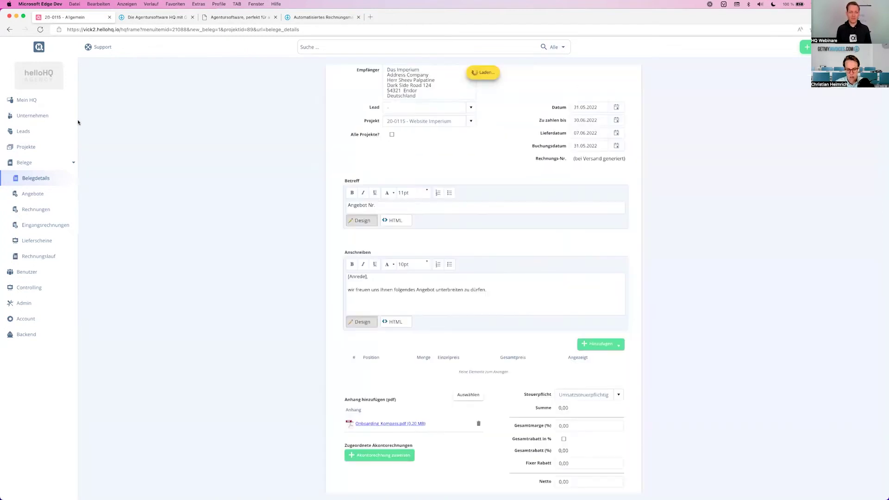
- Open the list of Eingangsrechnungen
click(46, 225)
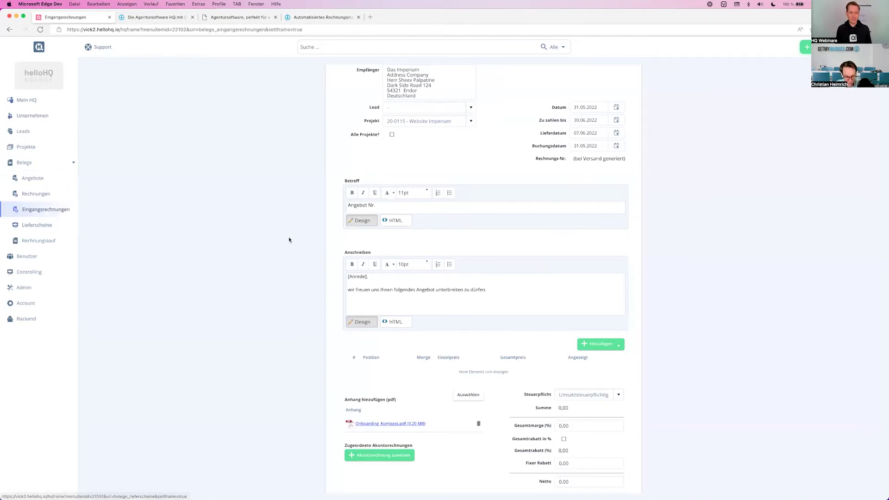